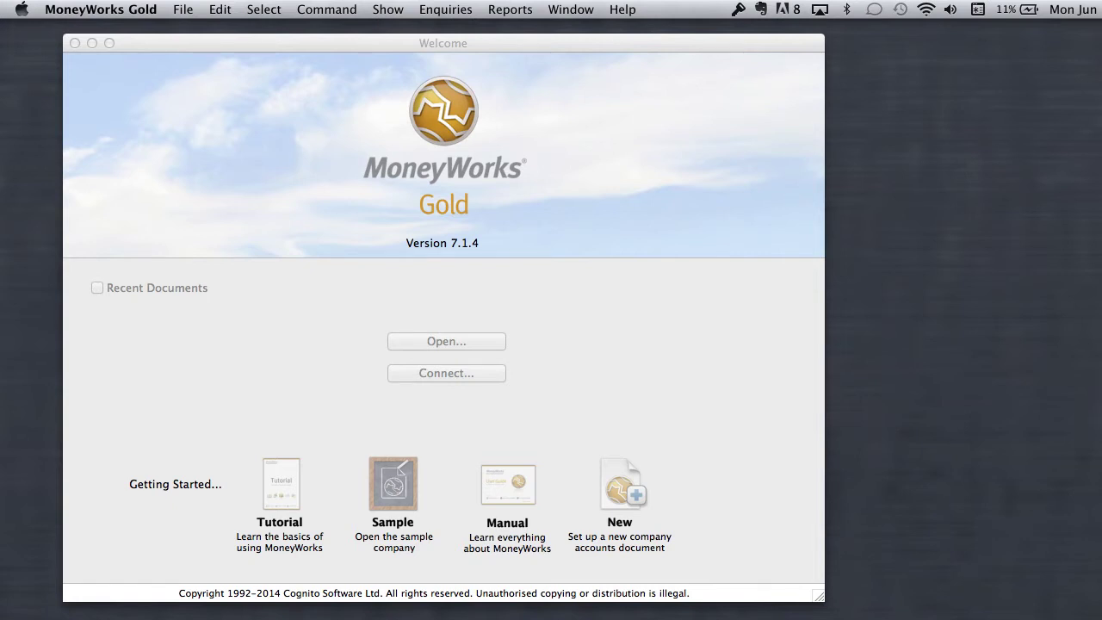
# - Create a new company document named The Loman Group and save it to the Desktop
pyautogui.click(621, 235)
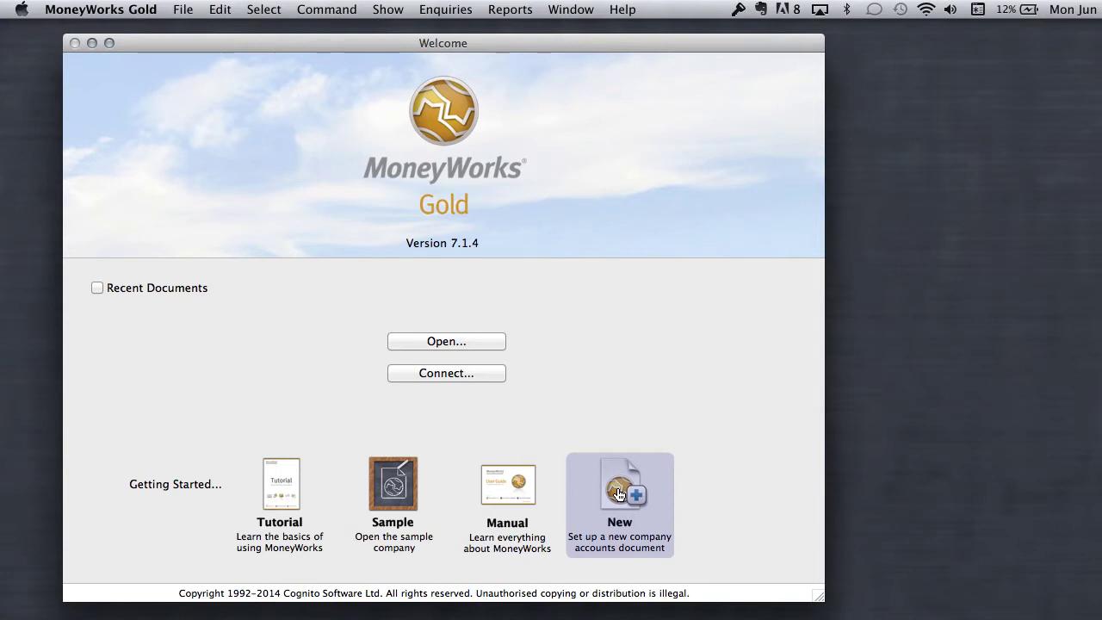
pyautogui.click(618, 494)
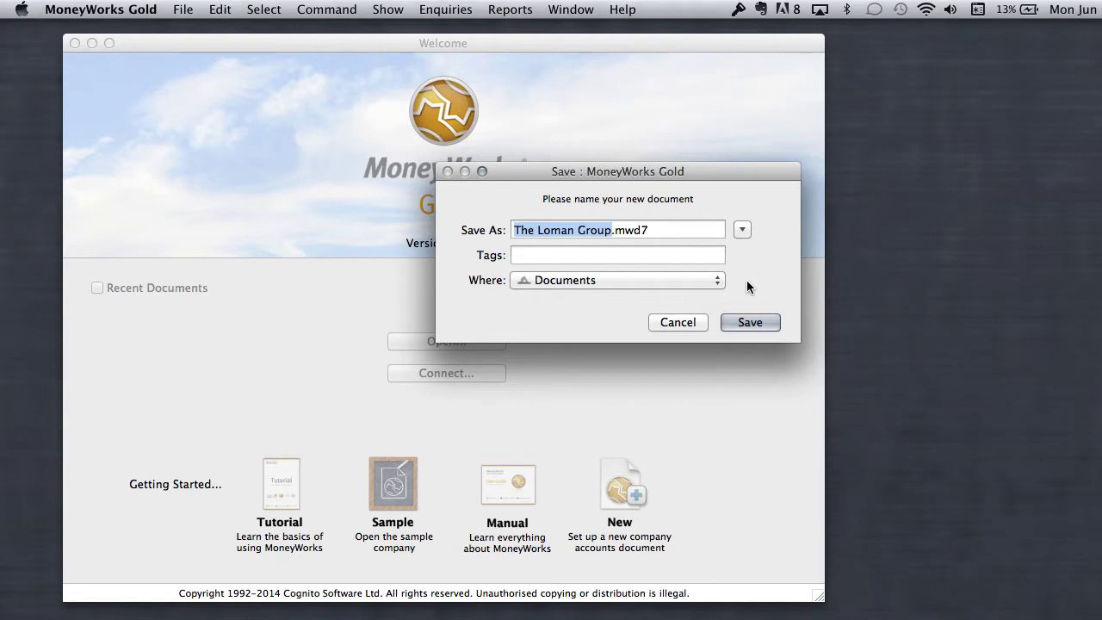
pyautogui.press('super+d')
pyautogui.click(751, 322)
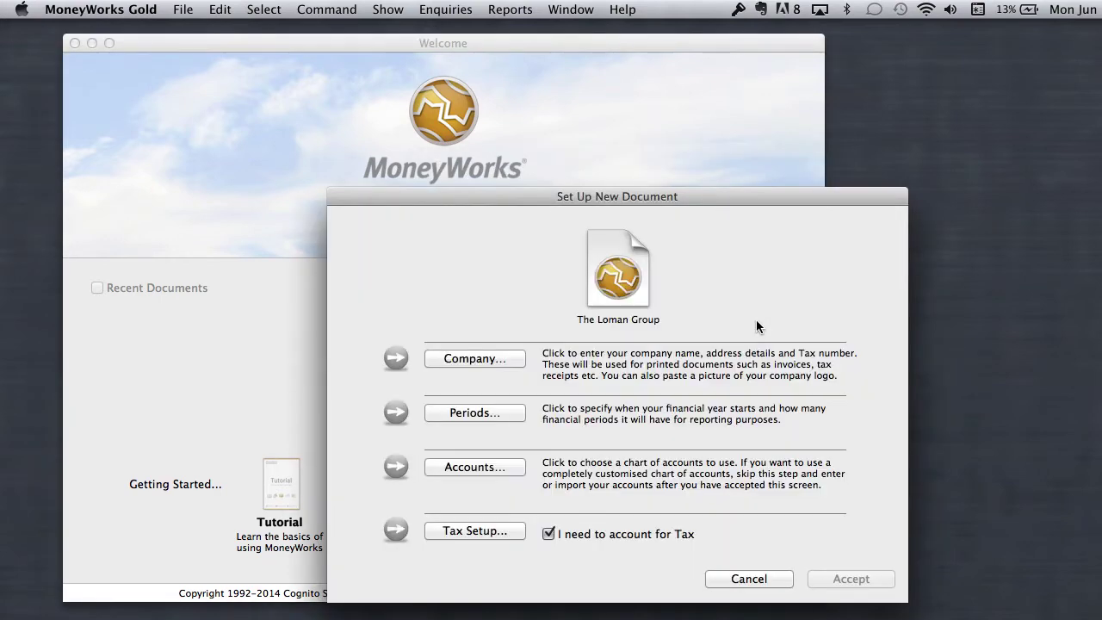
pyautogui.moveTo(611, 199); pyautogui.dragTo(444, 84)
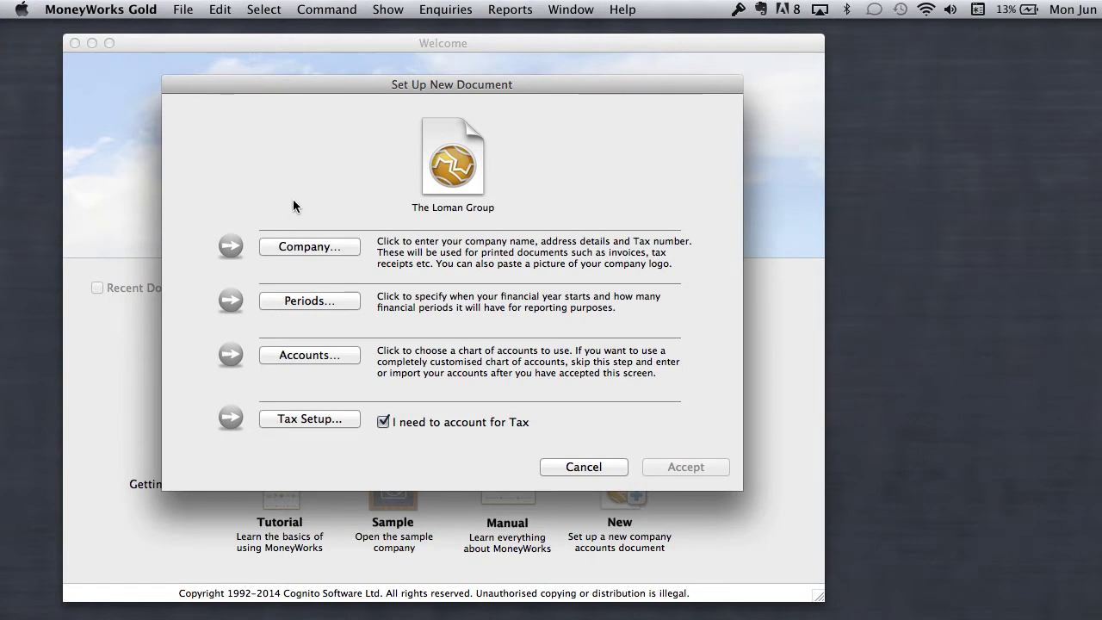
# - Enter '123 MAIN STREET' as the postal street address in Company Details
pyautogui.click(307, 247)
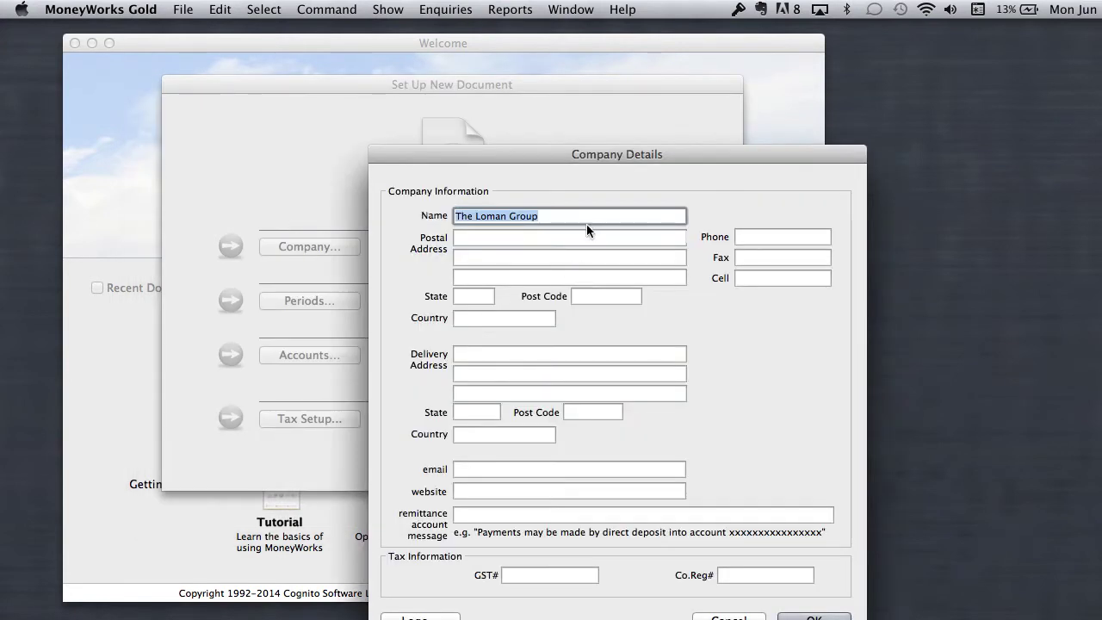
pyautogui.moveTo(609, 154); pyautogui.dragTo(605, 78)
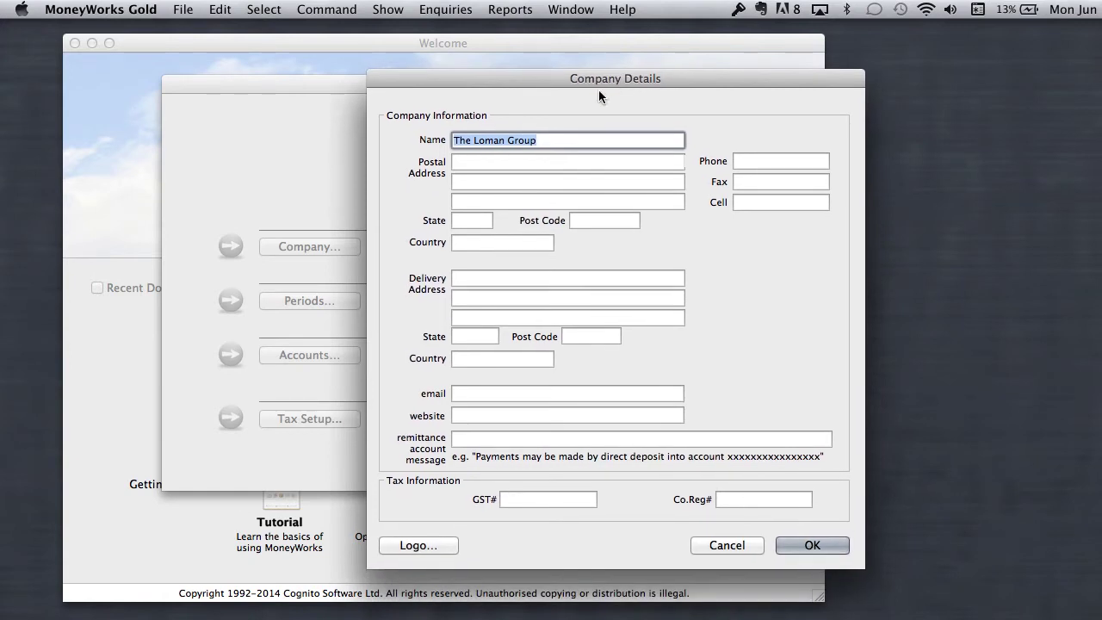
pyautogui.click(549, 139)
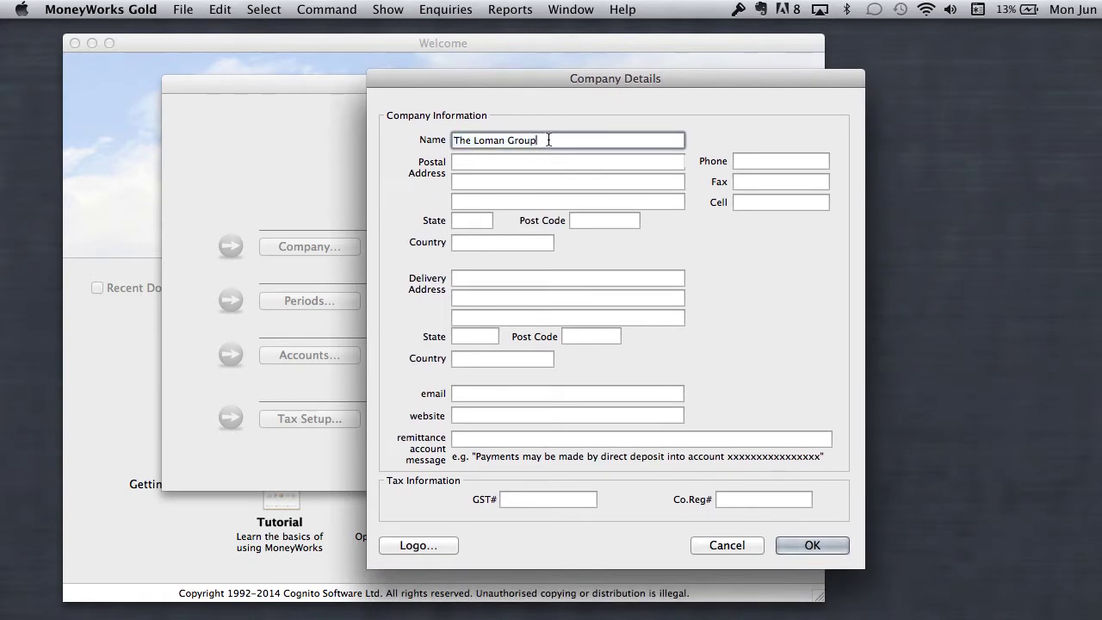
pyautogui.click(484, 163)
pyautogui.write('123')
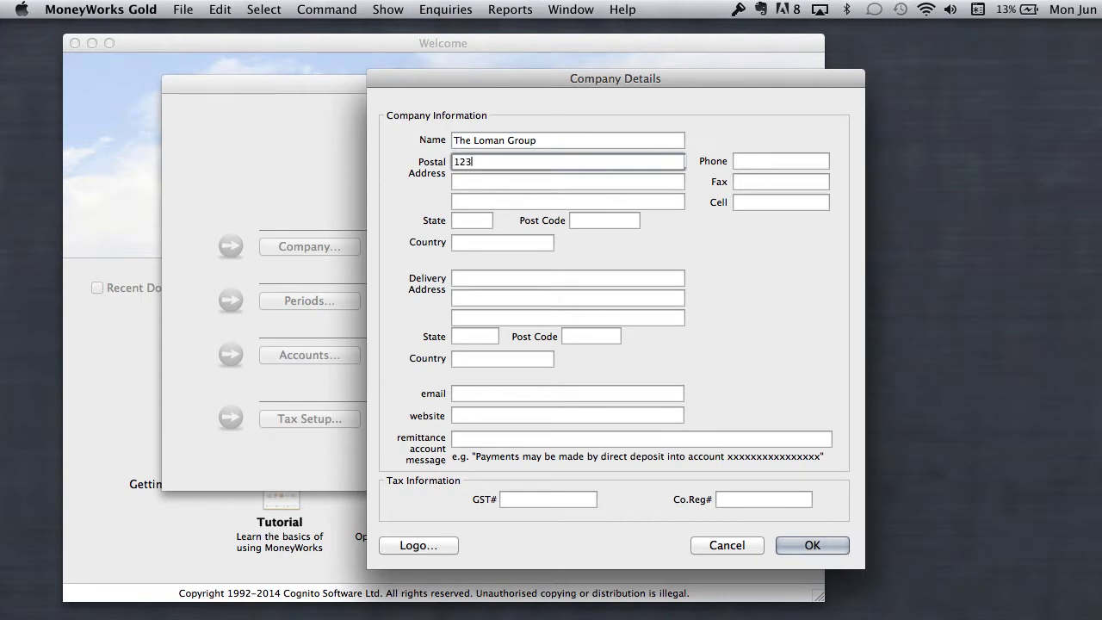
pyautogui.write(' MAIN STREETT')
pyautogui.press('BackSpace')
# - Fill in the postal city Toronto, state ON and post code 1234
pyautogui.click(462, 200)
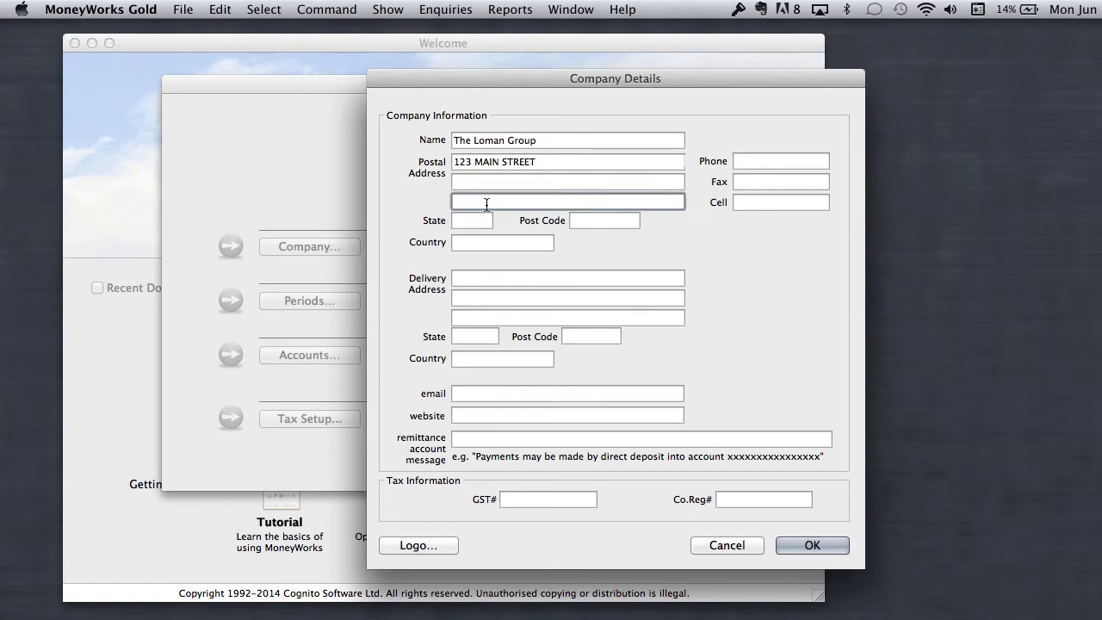
pyautogui.write('Toronto')
pyautogui.press('Tab')
pyautogui.write('ON')
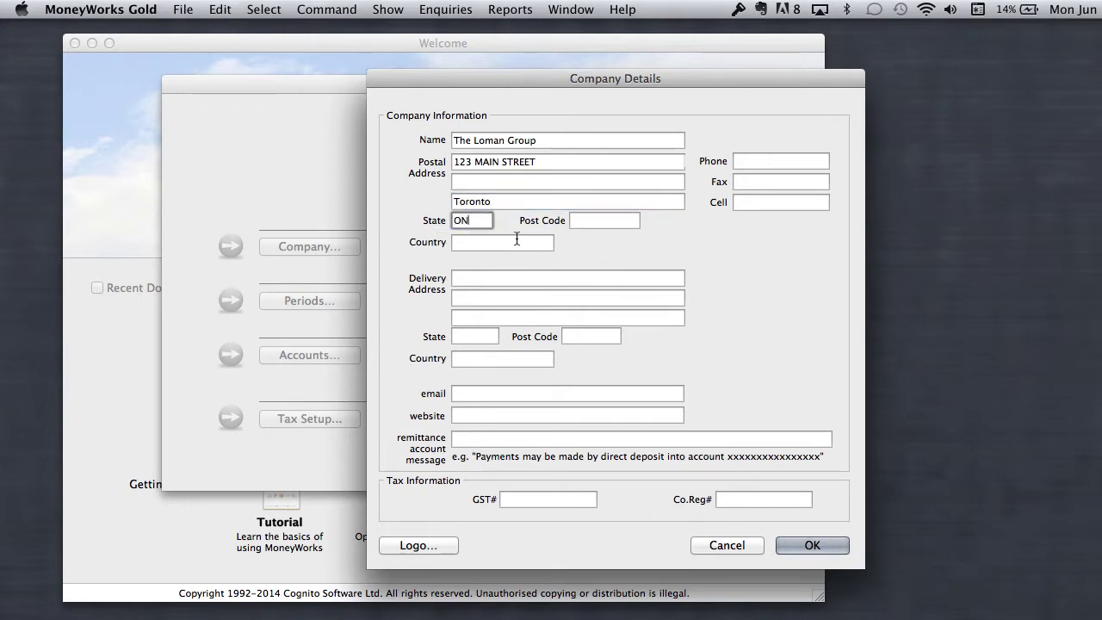
pyautogui.click(587, 219)
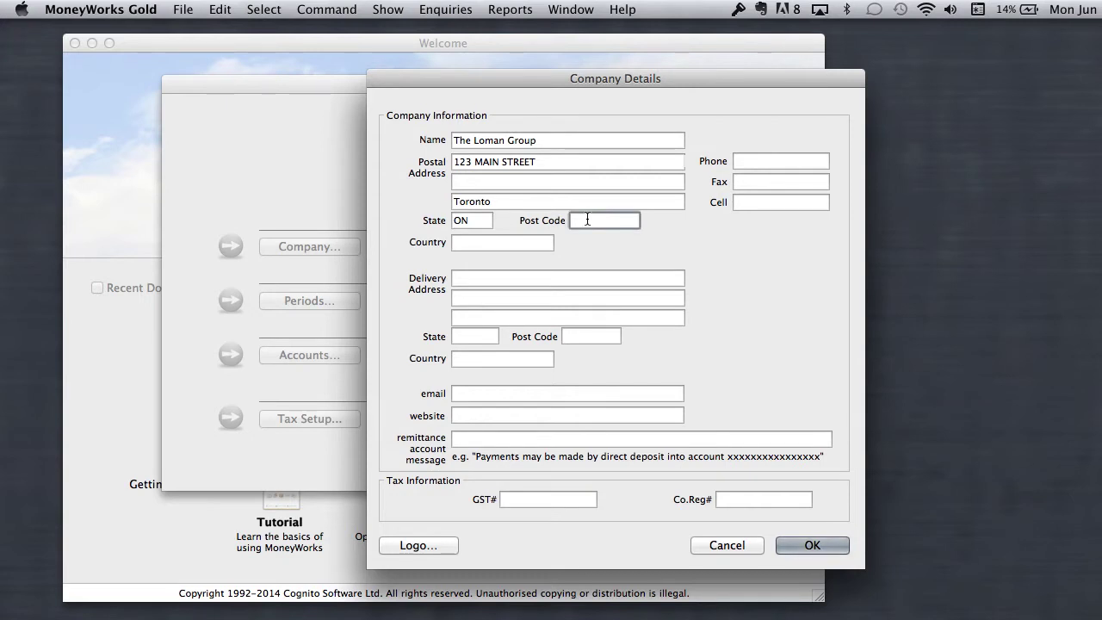
pyautogui.write('1234567')
pyautogui.click(499, 244)
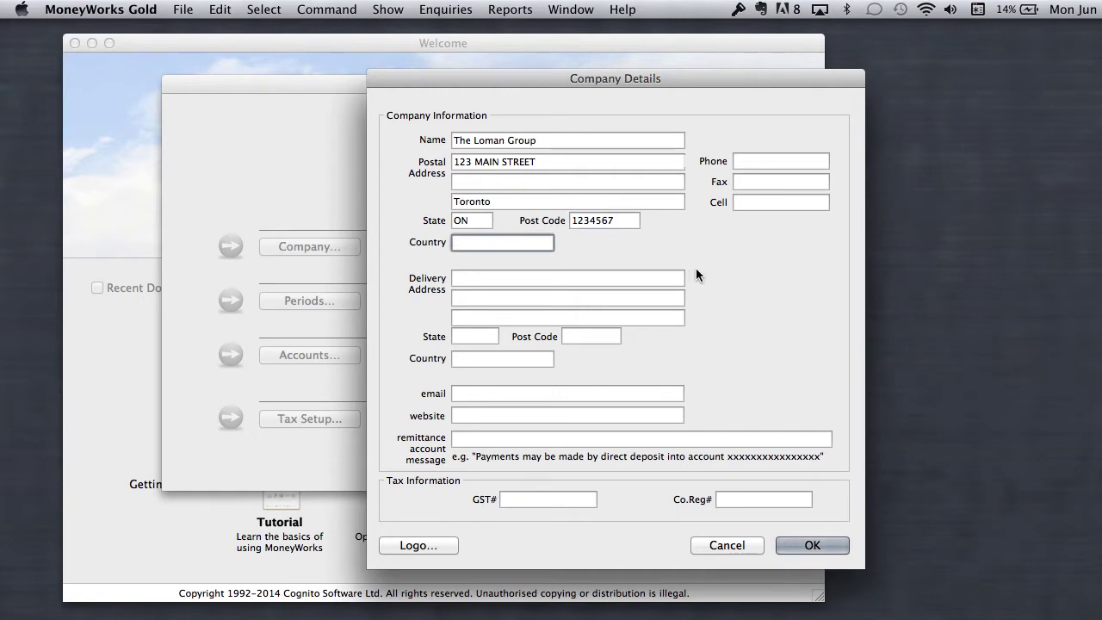
pyautogui.click(777, 162)
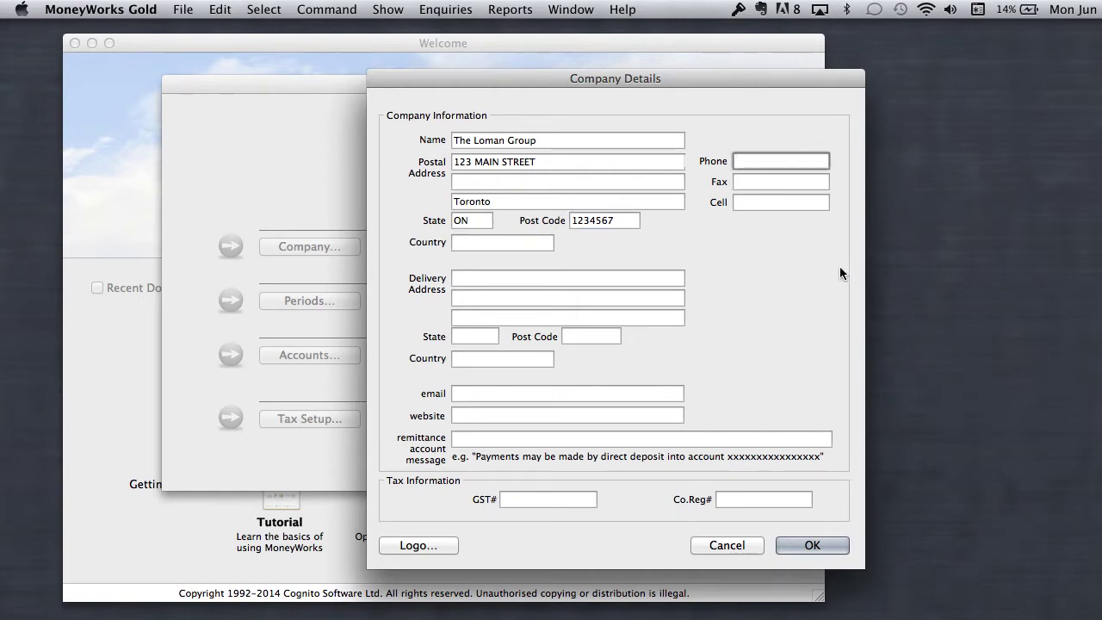
# - Copy the postal street address 123 MAIN STREET onto the first delivery address line
pyautogui.click(561, 160)
pyautogui.press('super+c')
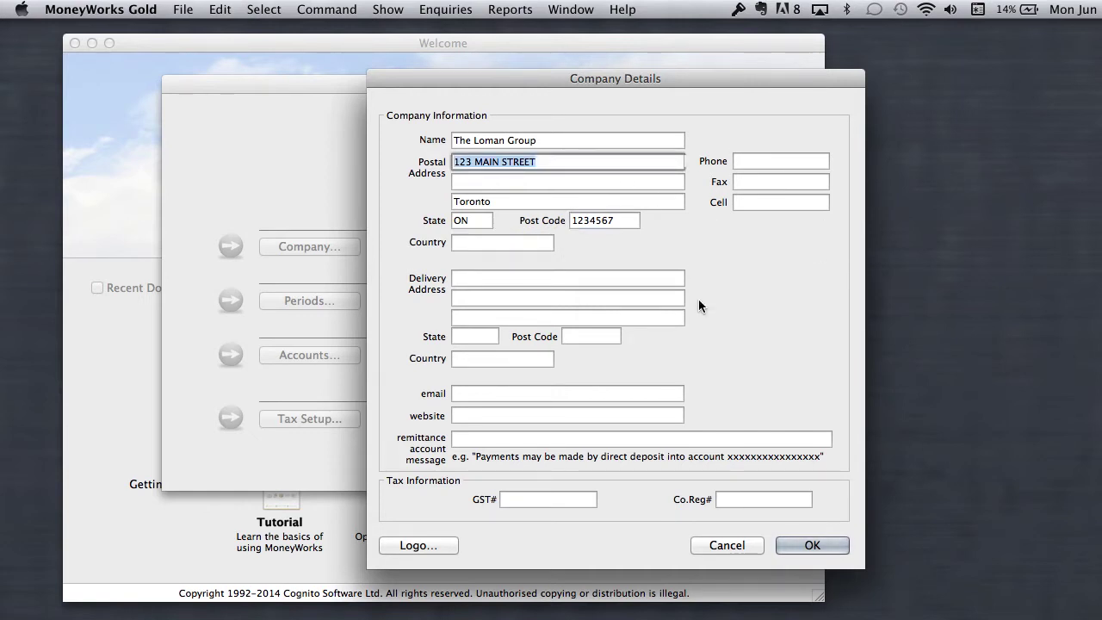
pyautogui.click(573, 297)
pyautogui.press('super+v')
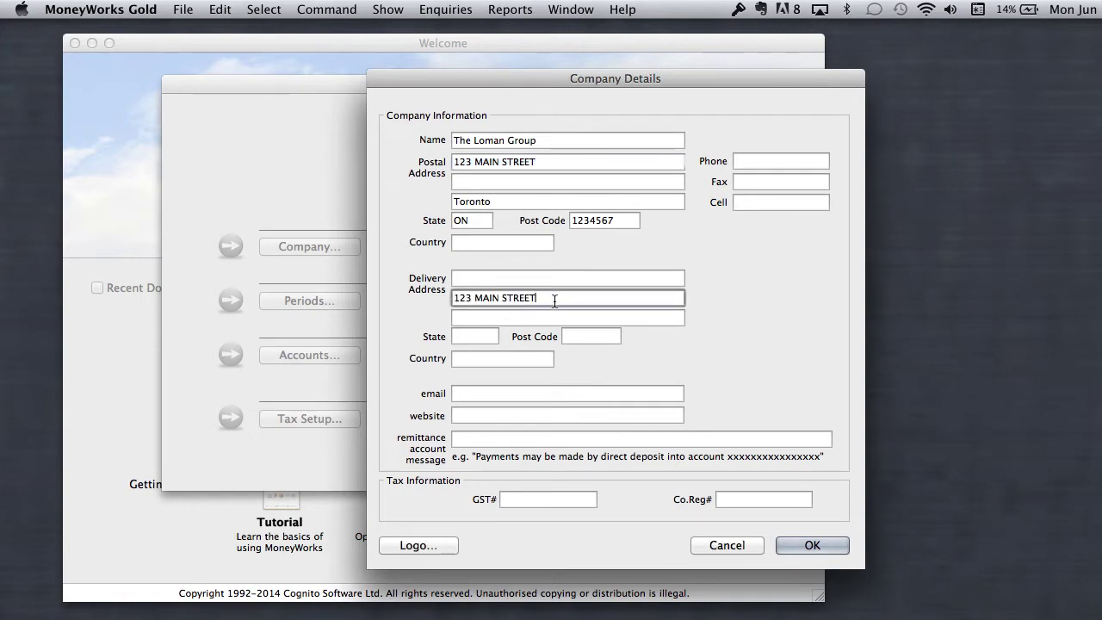
pyautogui.moveTo(555, 299); pyautogui.dragTo(448, 301)
pyautogui.press('super+x')
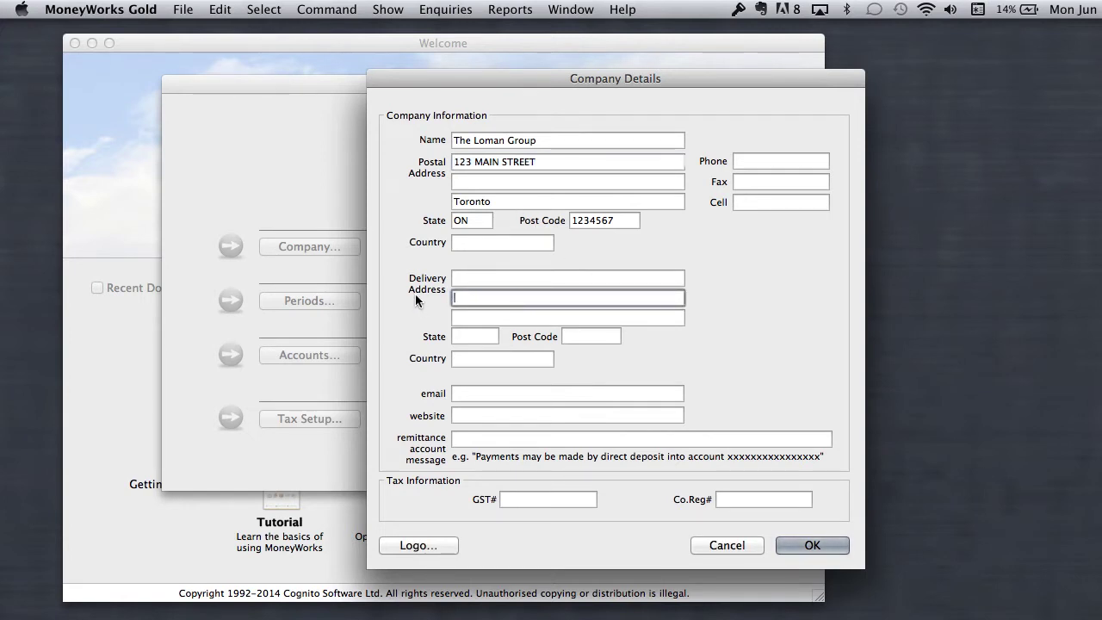
pyautogui.click(474, 278)
pyautogui.press('super+v')
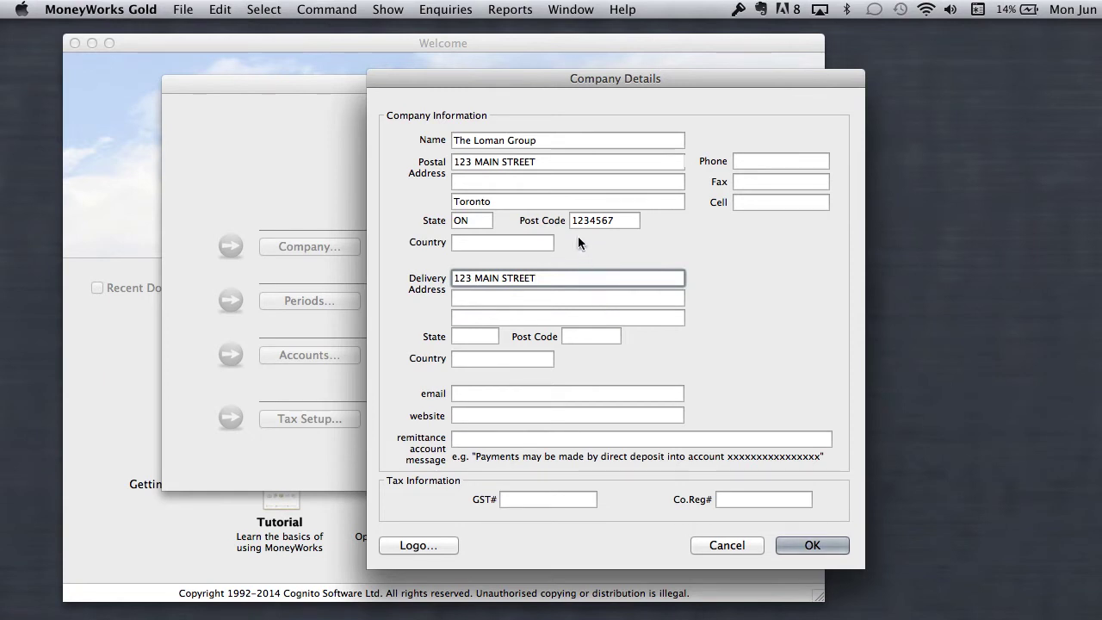
# - Copy the postal city Toronto, state ON and post code into the delivery fields
pyautogui.doubleClick(497, 203)
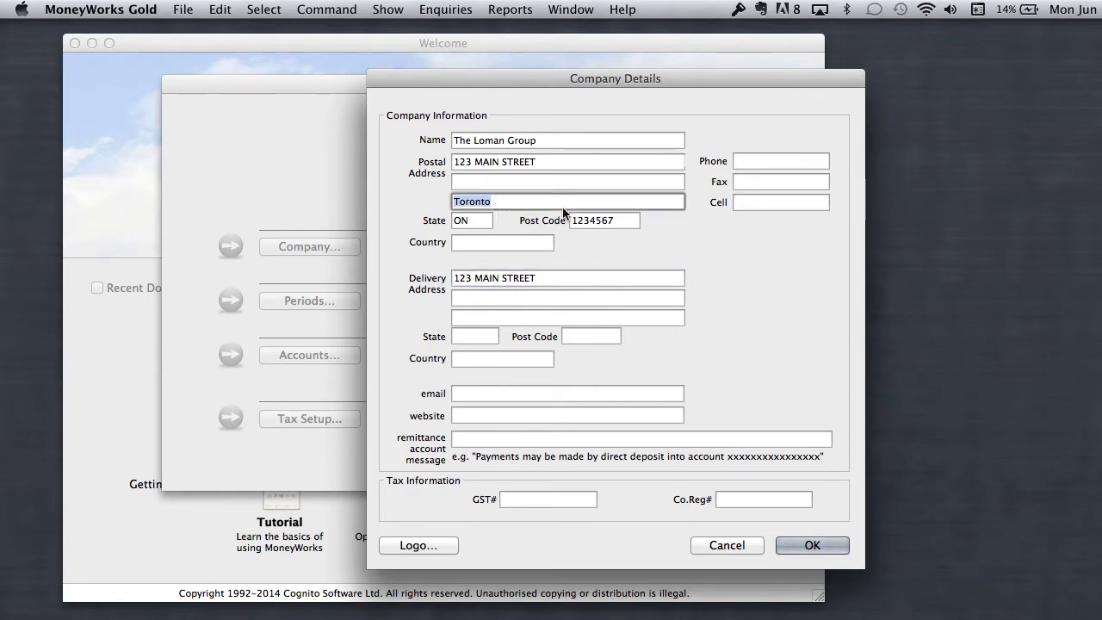
pyautogui.click(505, 317)
pyautogui.press('super+v')
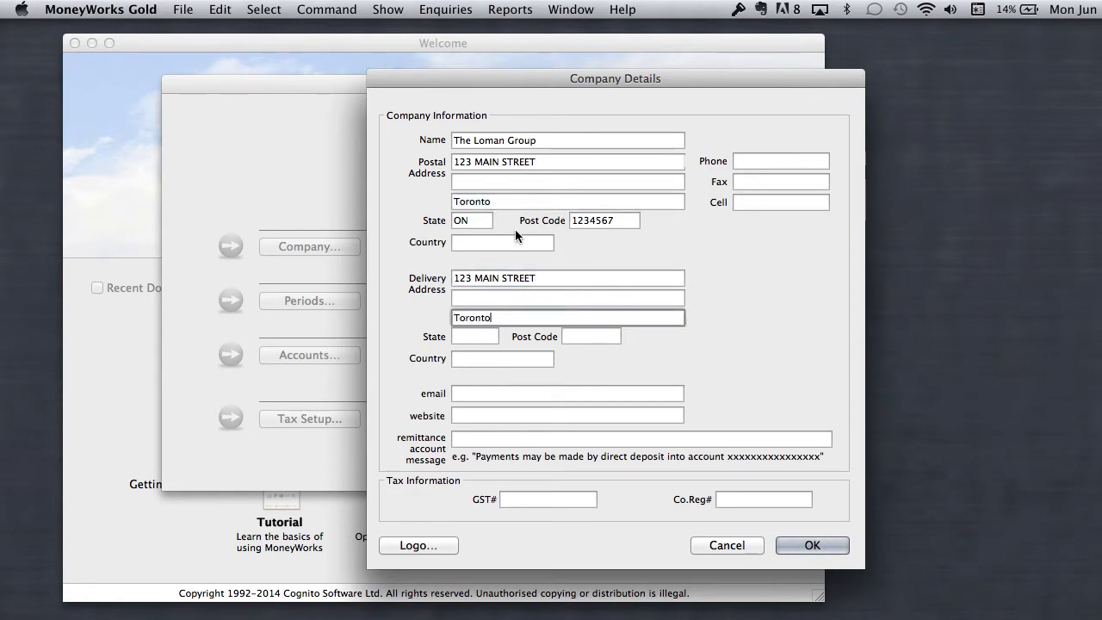
pyautogui.doubleClick(475, 222)
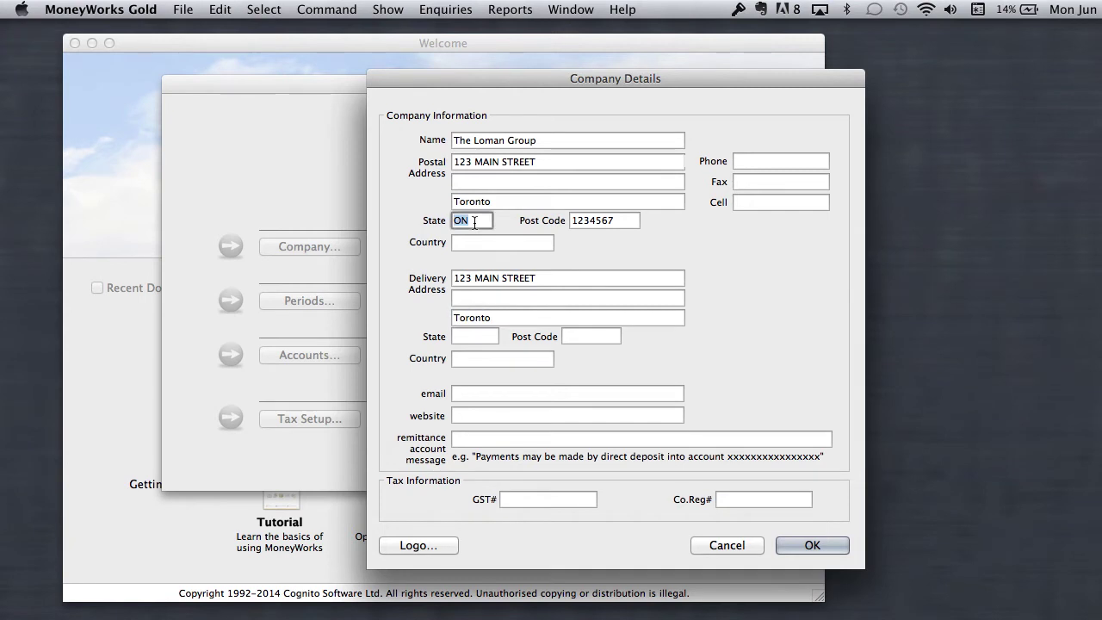
pyautogui.click(475, 337)
pyautogui.press('super+v')
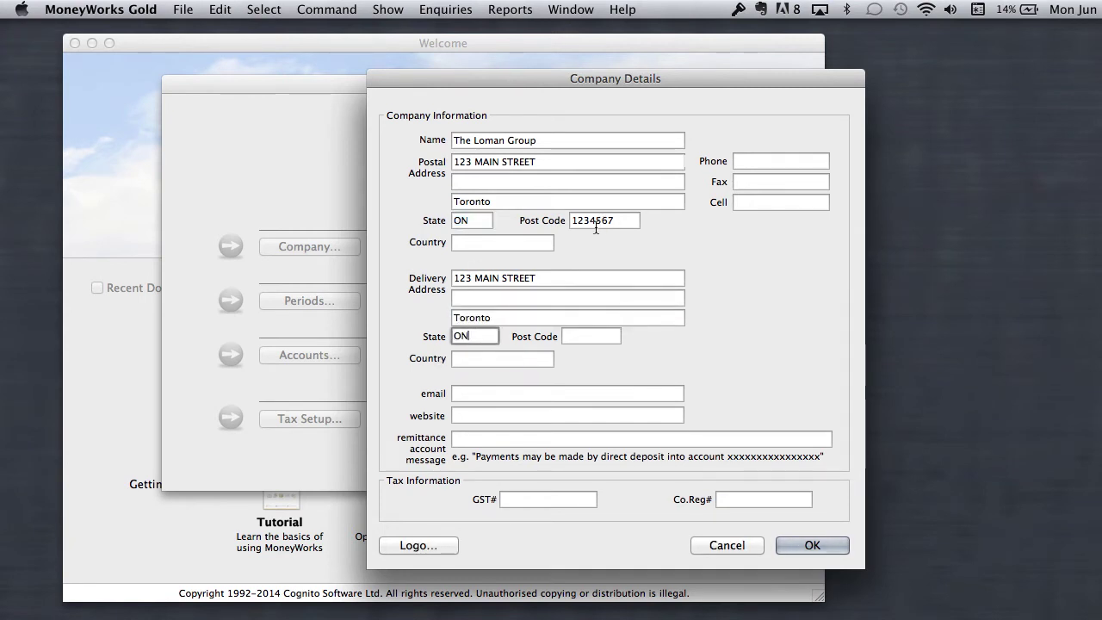
pyautogui.doubleClick(600, 222)
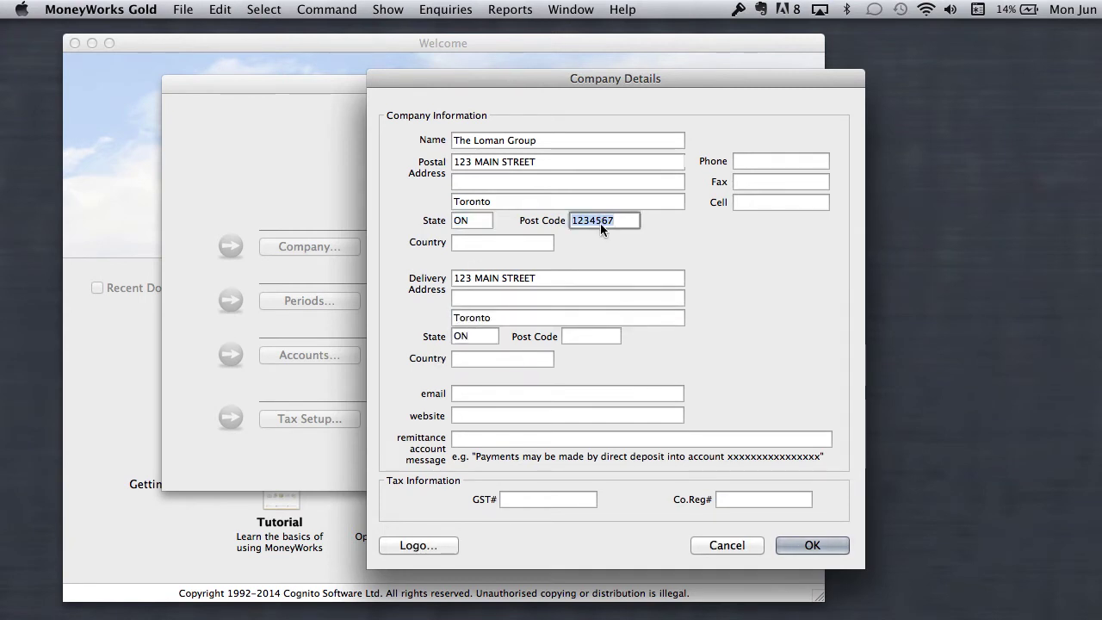
pyautogui.click(594, 336)
pyautogui.press('super+v')
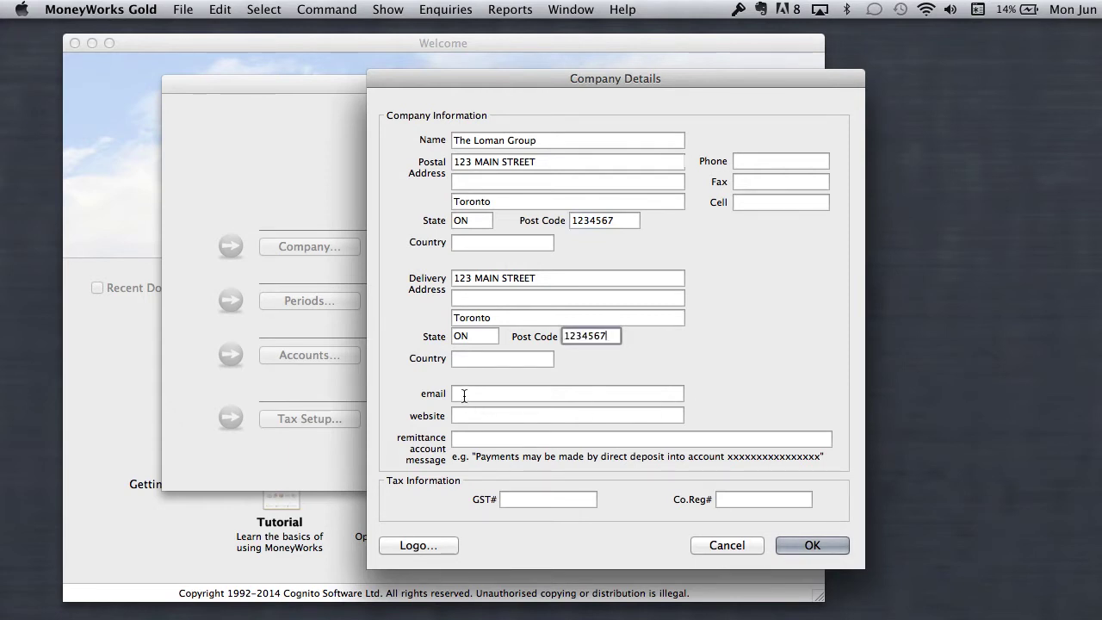
pyautogui.click(532, 393)
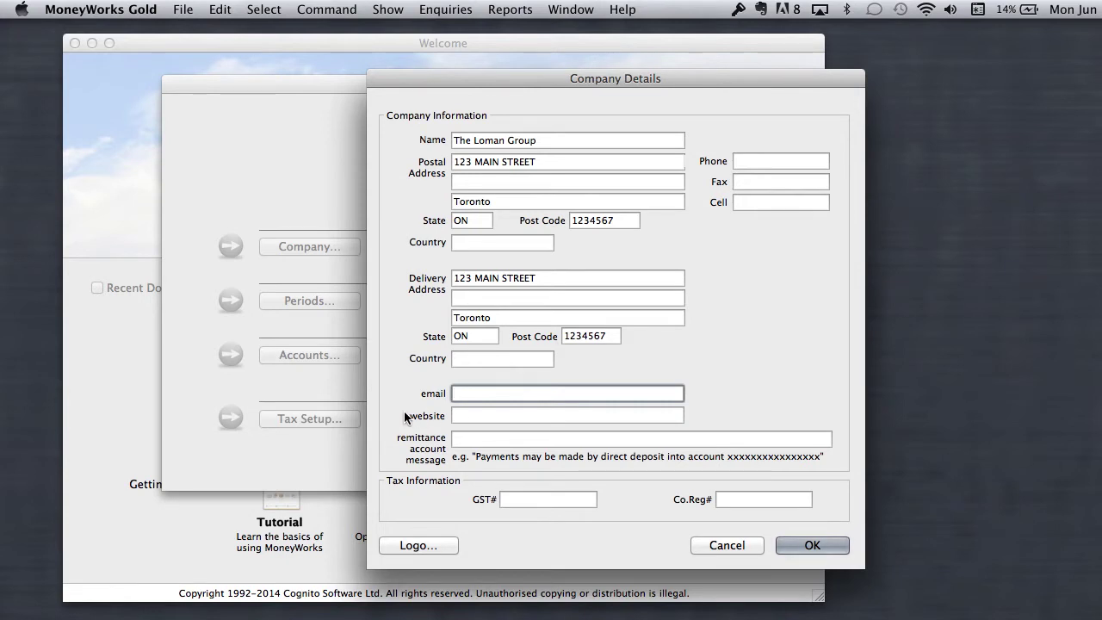
pyautogui.click(472, 416)
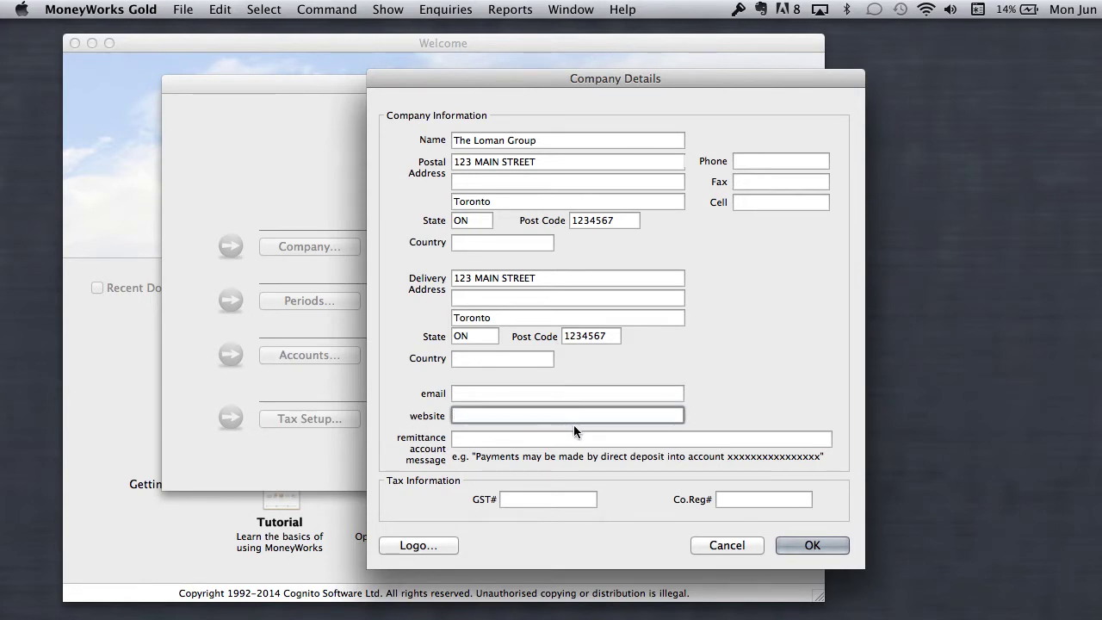
pyautogui.click(475, 440)
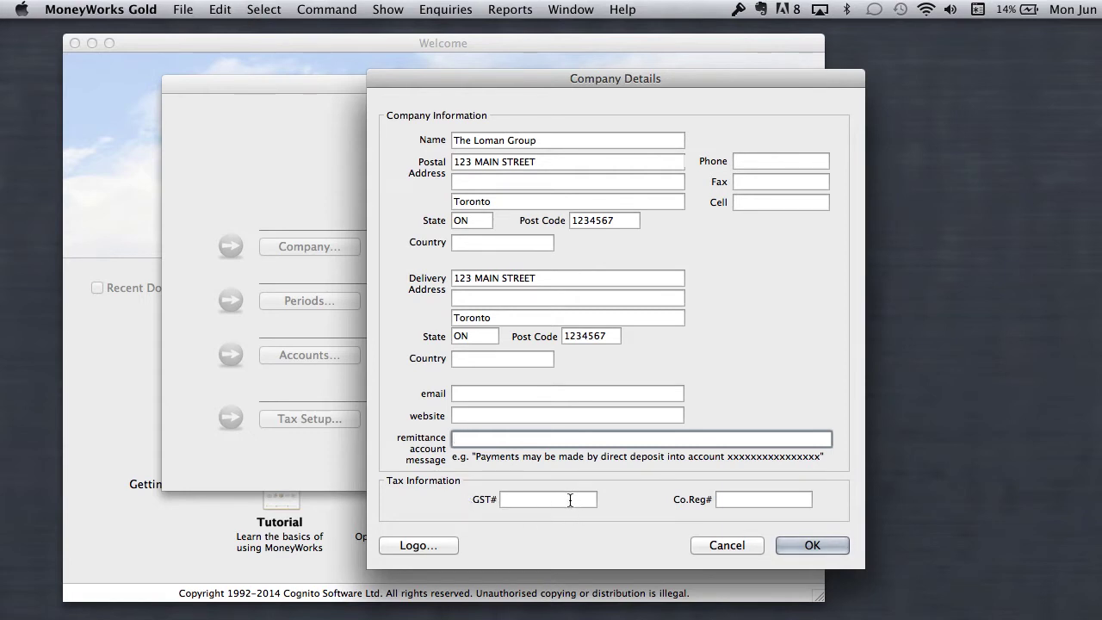
pyautogui.click(757, 501)
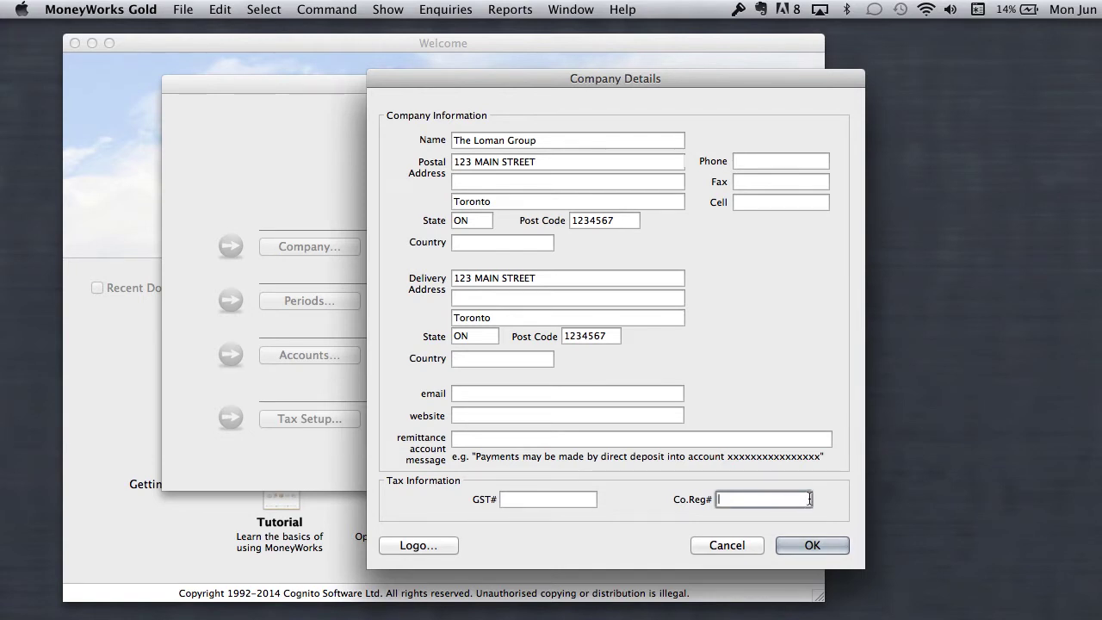
# - Cancel the logo image import and close Company Logo with no logo set
pyautogui.click(431, 546)
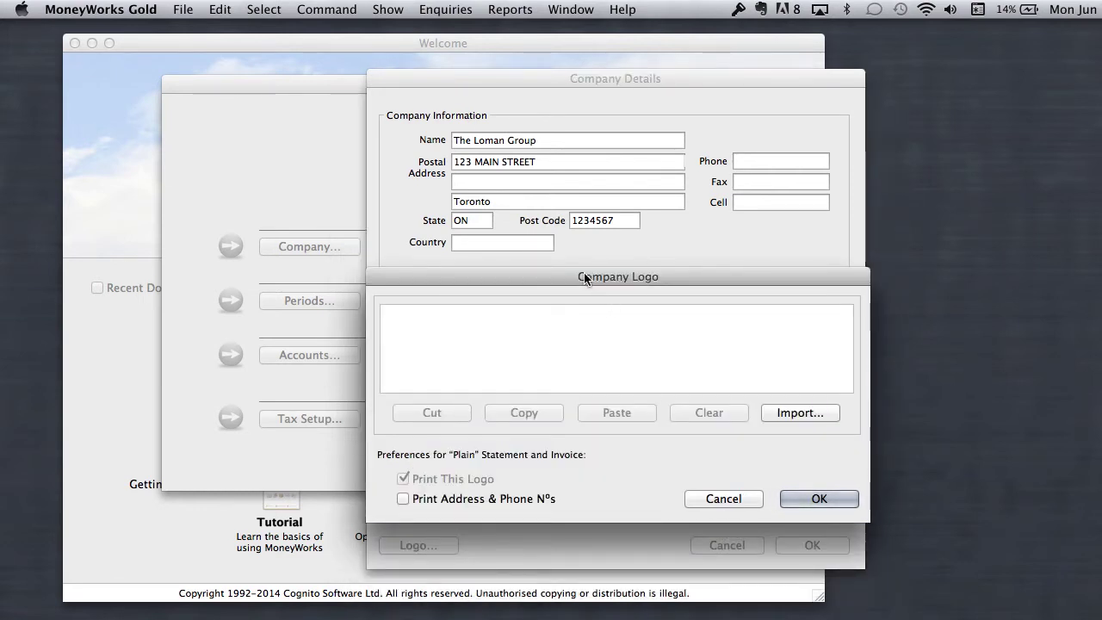
pyautogui.moveTo(585, 277); pyautogui.dragTo(533, 173)
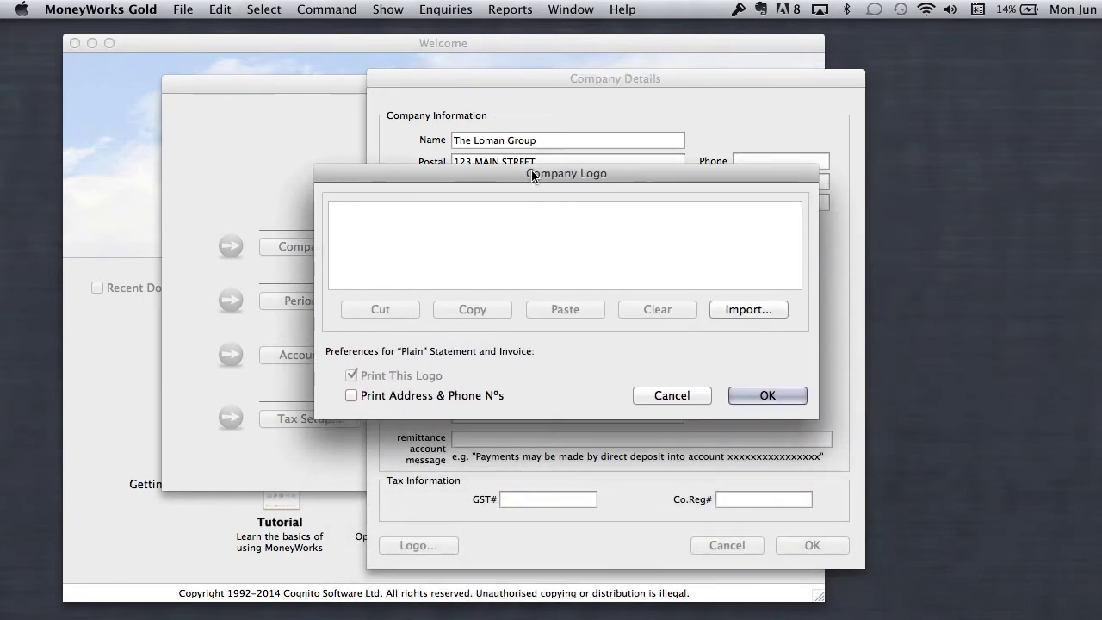
pyautogui.click(743, 310)
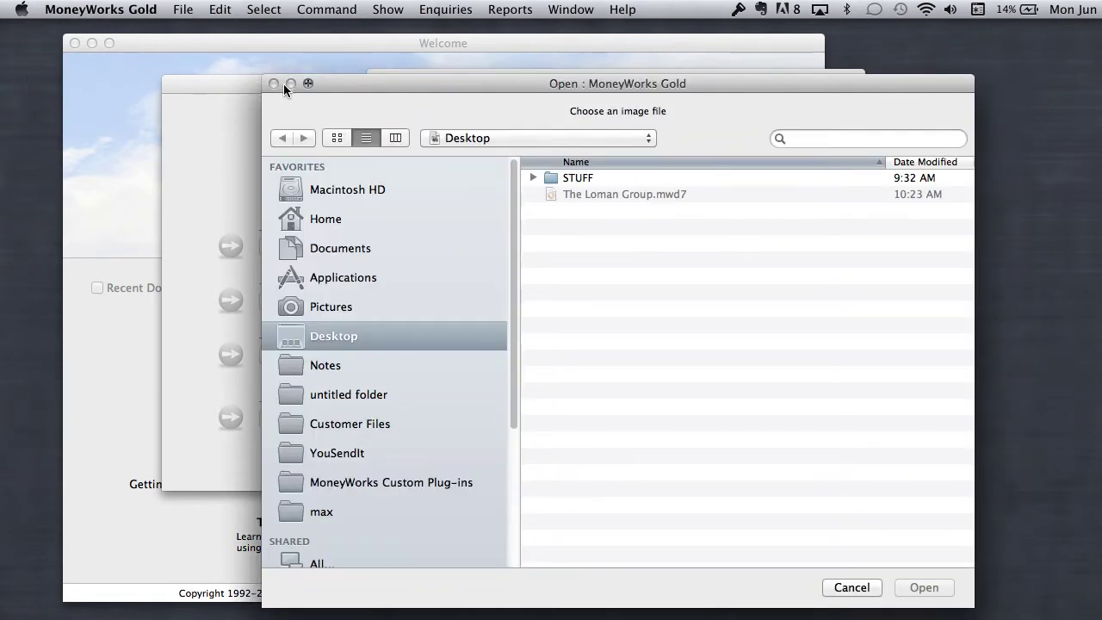
pyautogui.click(851, 588)
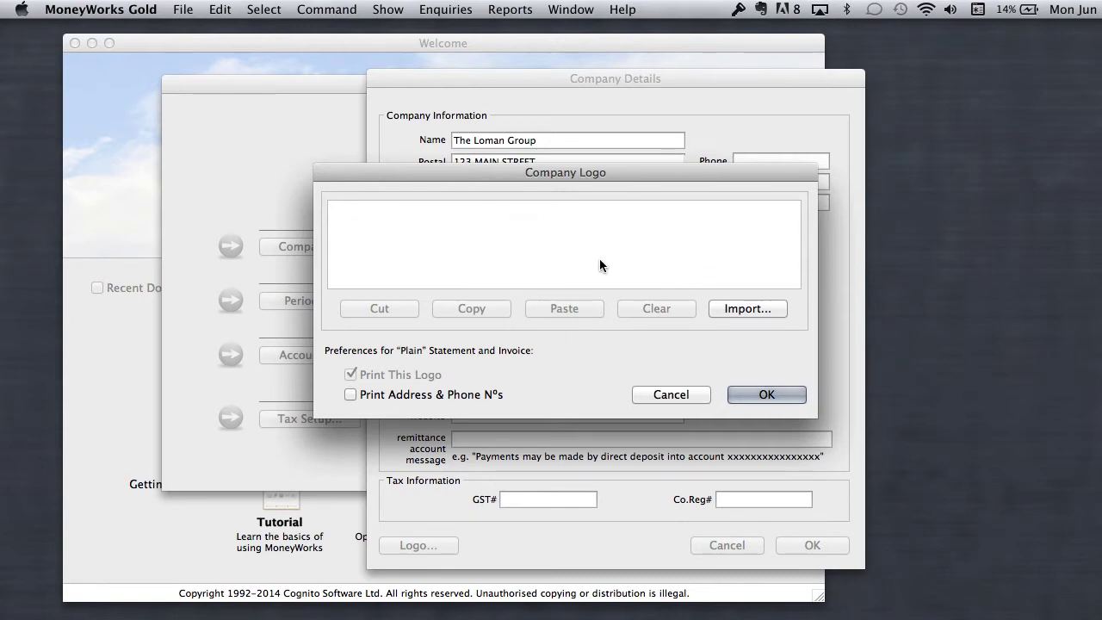
pyautogui.click(766, 394)
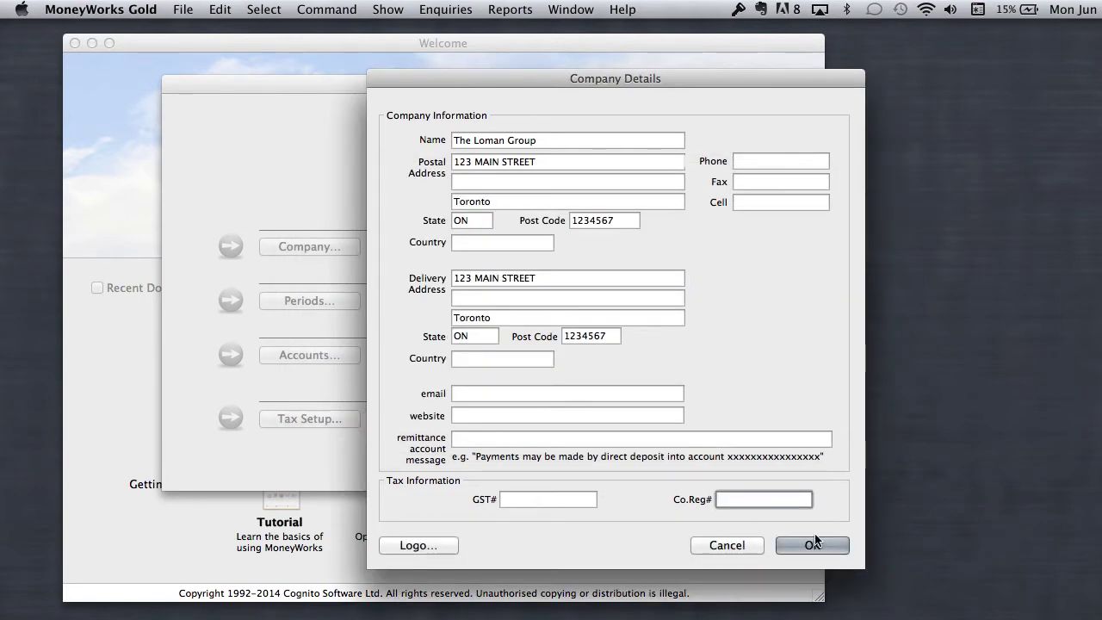
# - Save the company details, glance through the Show menu, and reopen Company Details
pyautogui.click(816, 545)
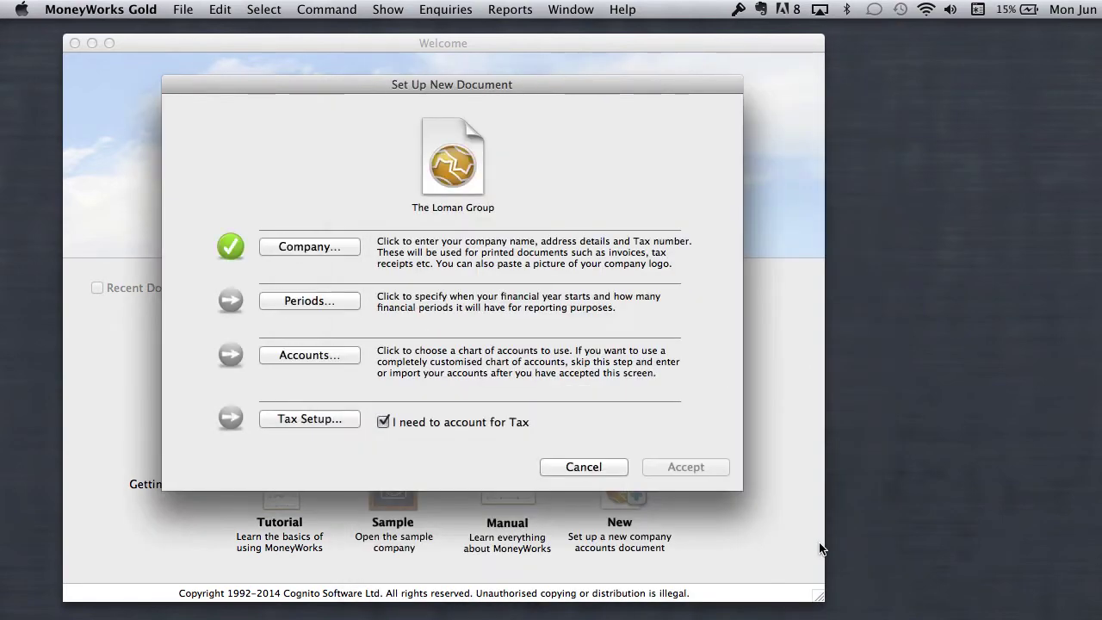
pyautogui.click(305, 245)
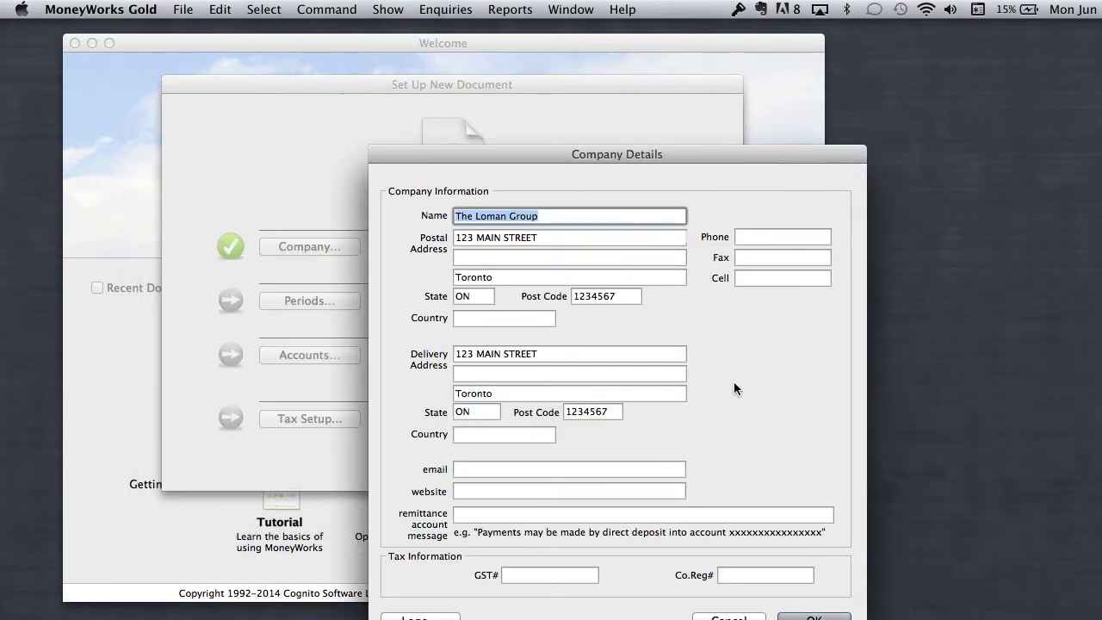
pyautogui.click(813, 617)
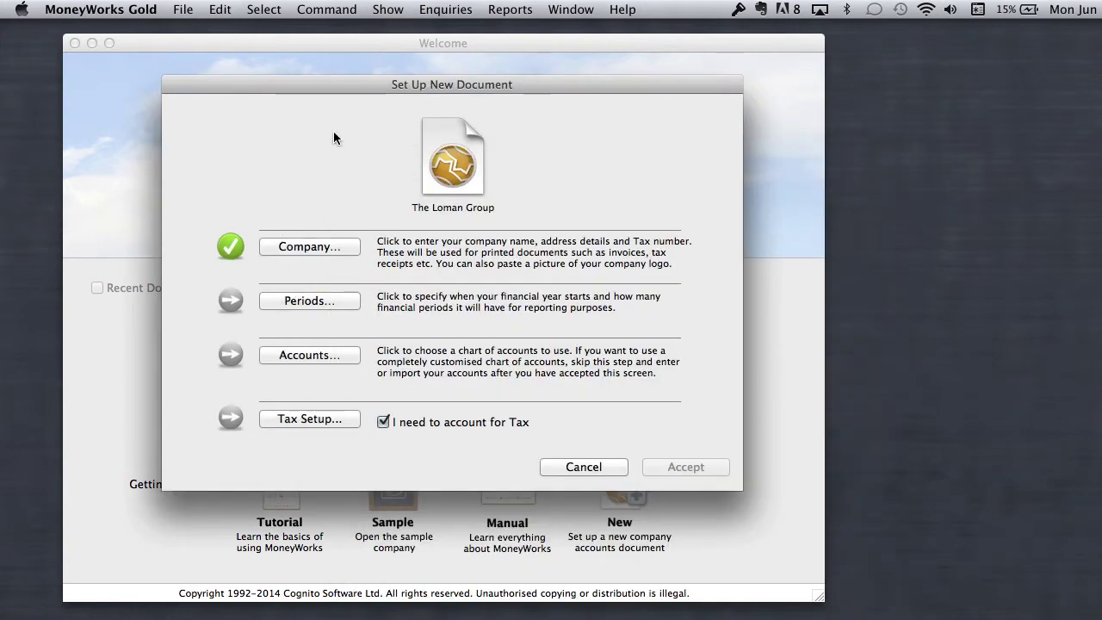
pyautogui.click(387, 8)
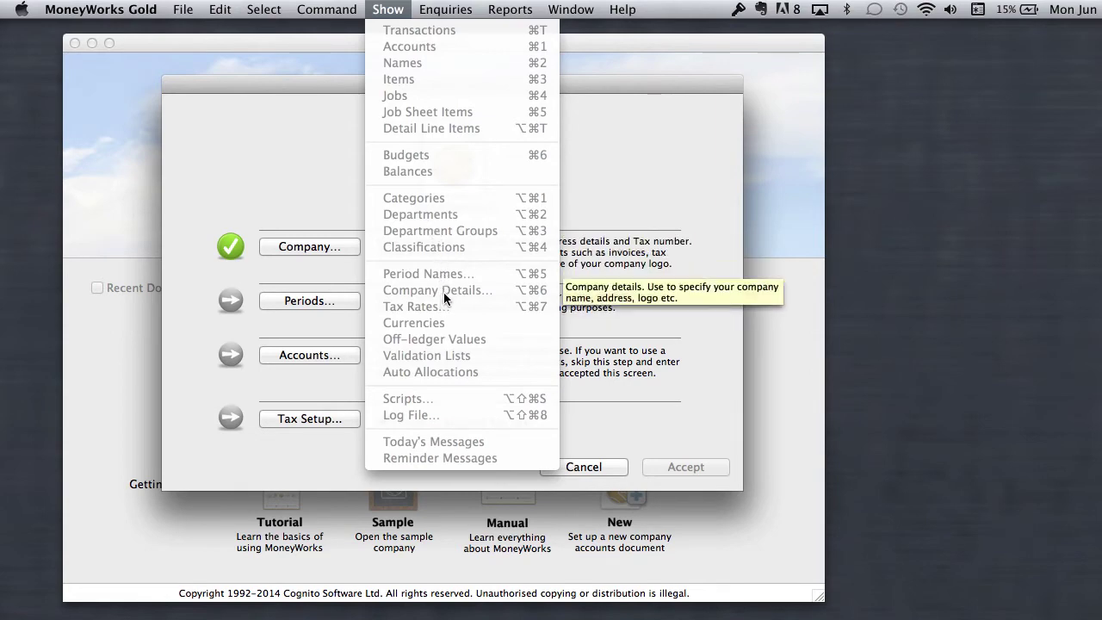
pyautogui.click(166, 353)
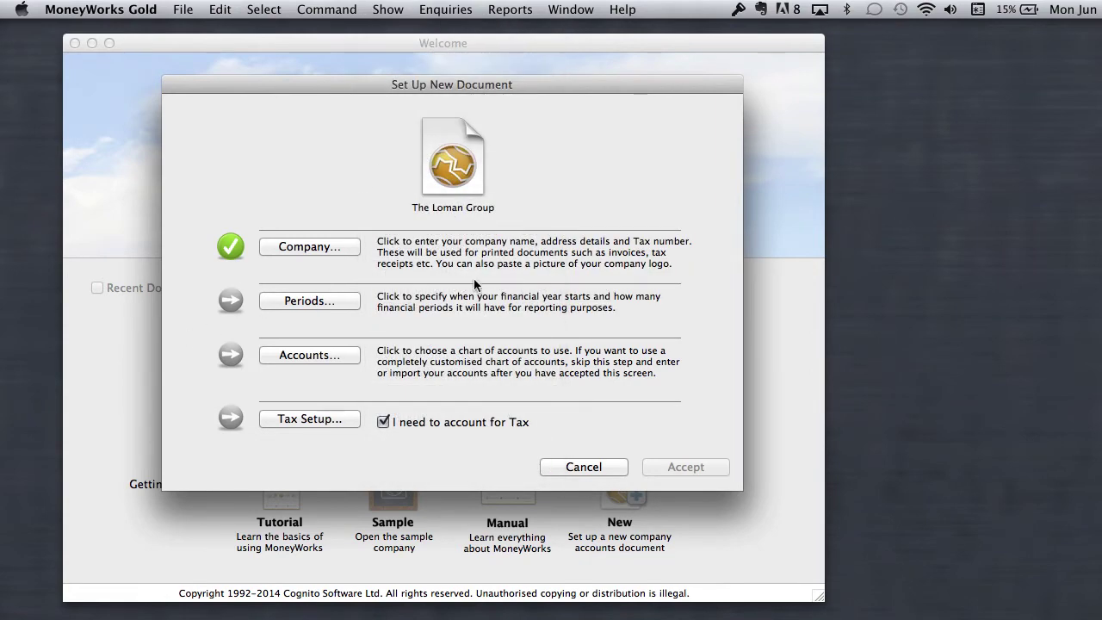
pyautogui.click(328, 248)
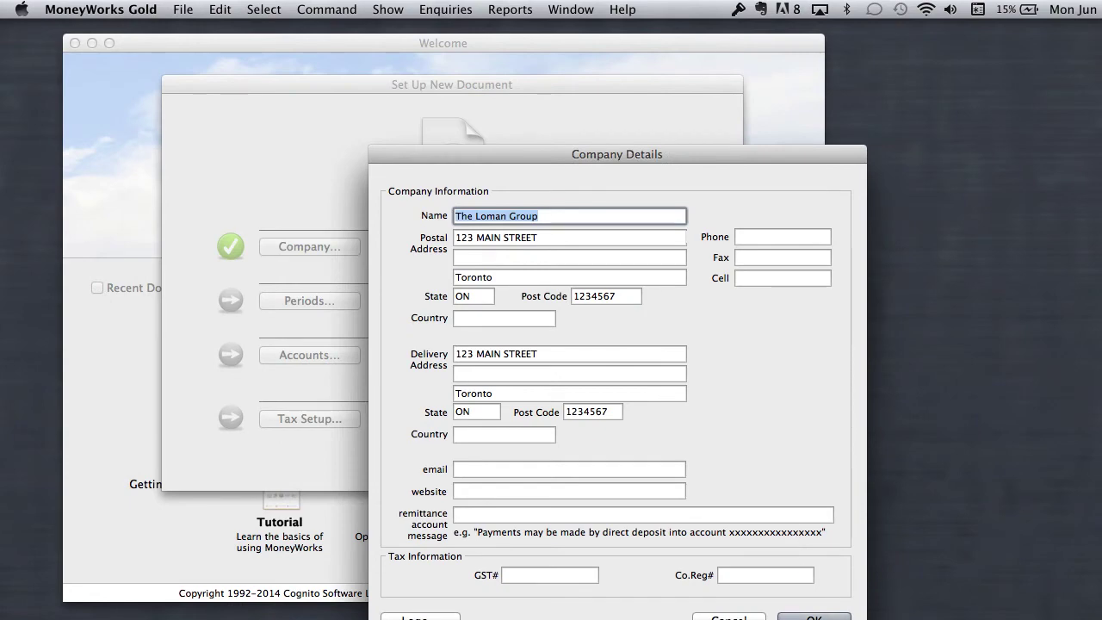
# - Set the financial year to Jan–Dec with 2014 as the starting year
pyautogui.click(827, 617)
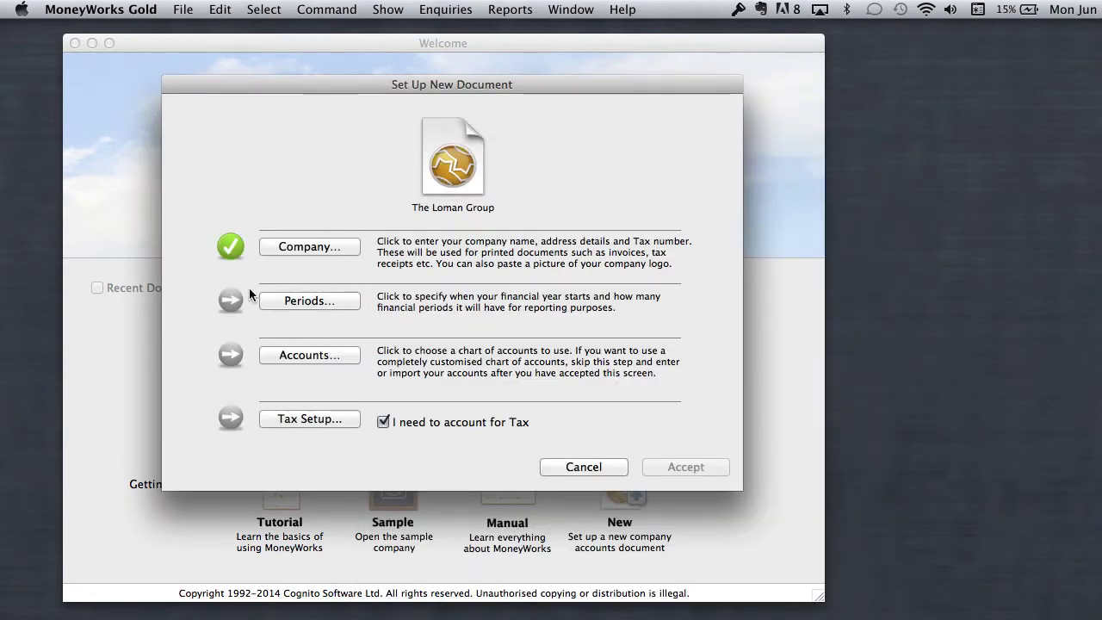
pyautogui.click(277, 298)
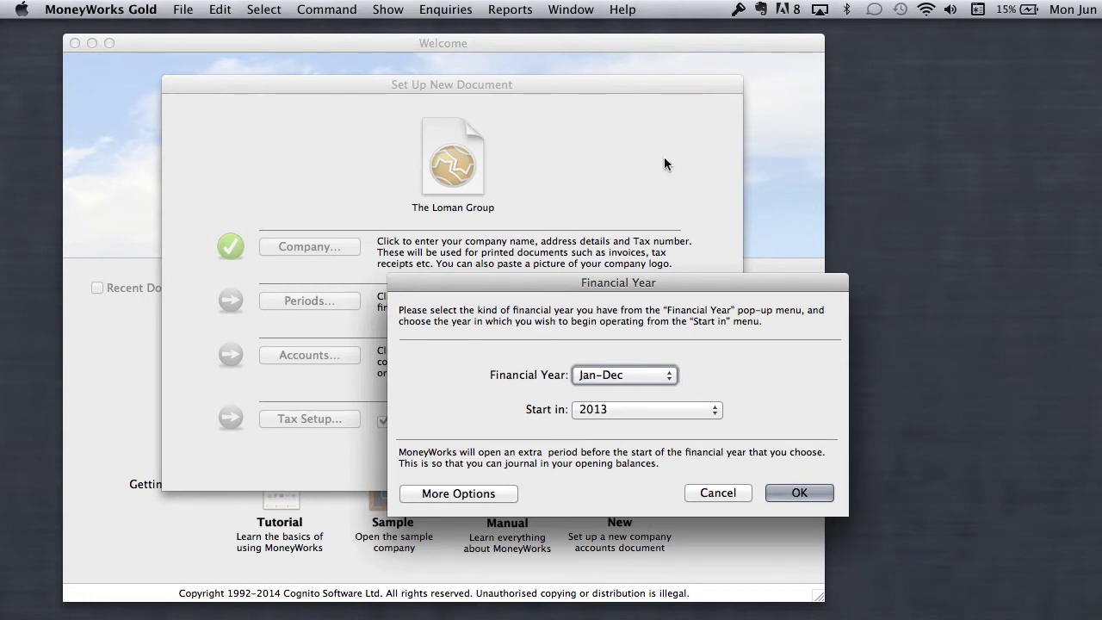
pyautogui.click(668, 376)
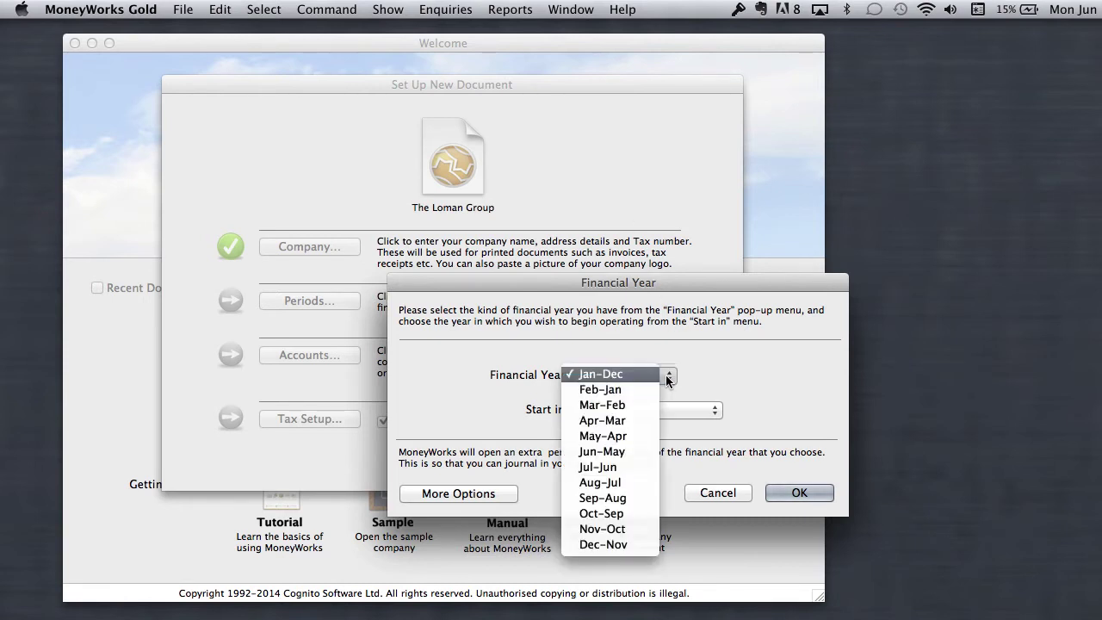
pyautogui.click(624, 468)
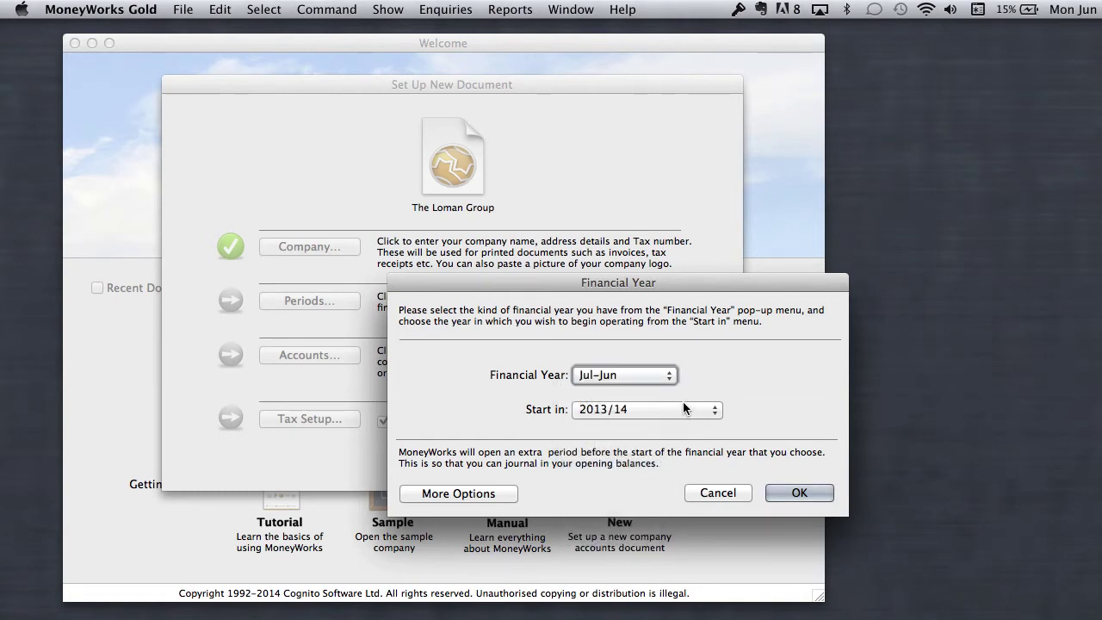
pyautogui.click(671, 376)
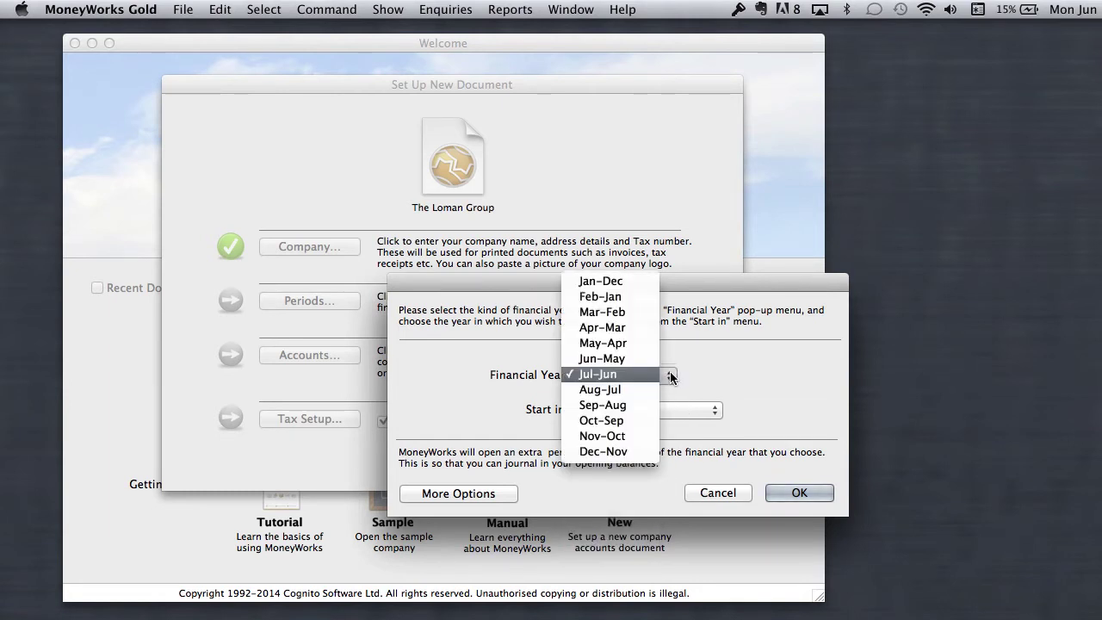
pyautogui.click(637, 283)
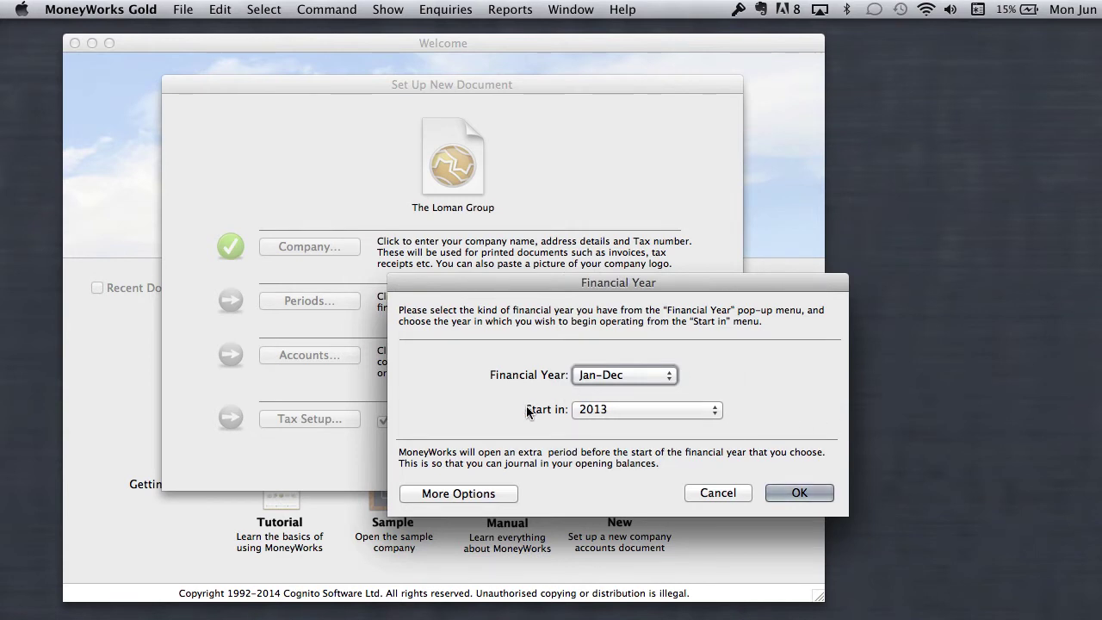
pyautogui.click(715, 410)
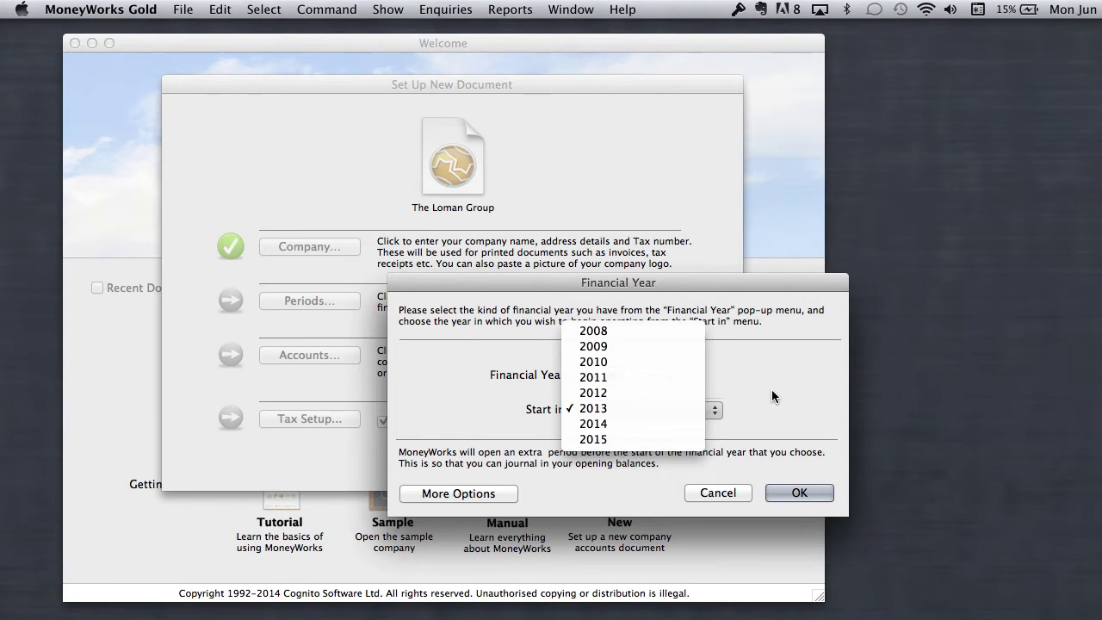
pyautogui.click(658, 424)
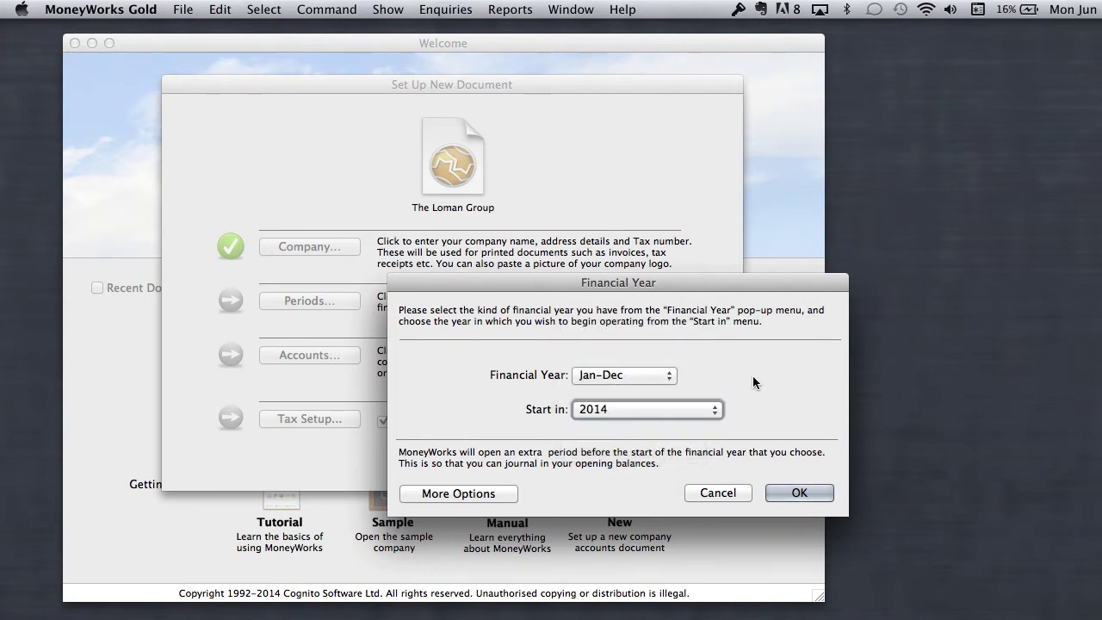
pyautogui.click(481, 494)
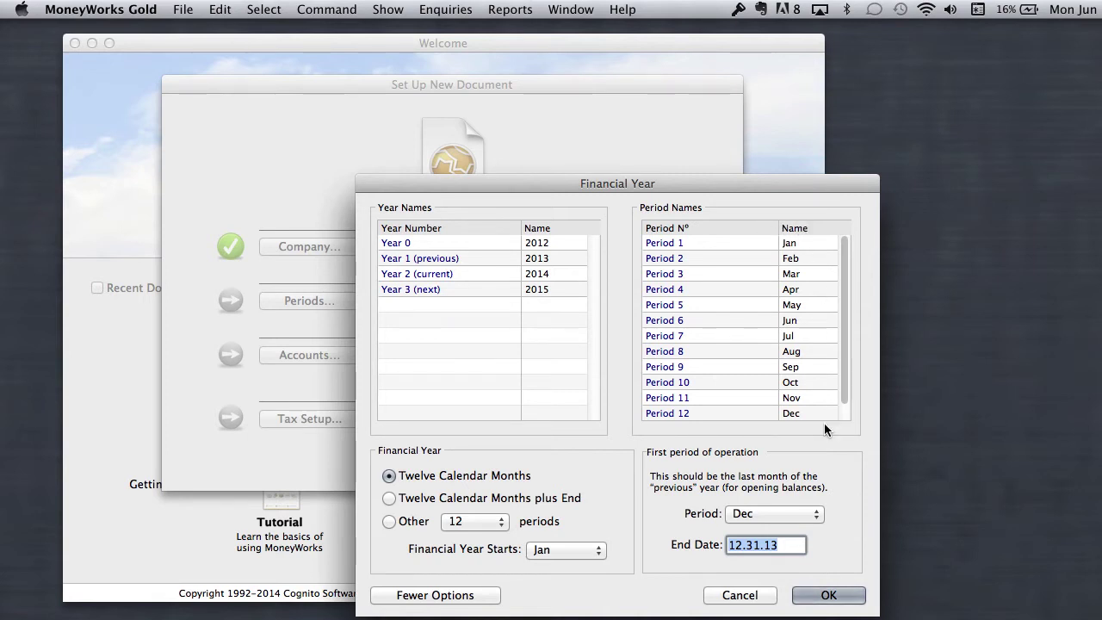
# - Confirm 12 periods per year starting in January, then reopen Periods and choose Fewer Options
pyautogui.click(502, 525)
pyautogui.click(500, 526)
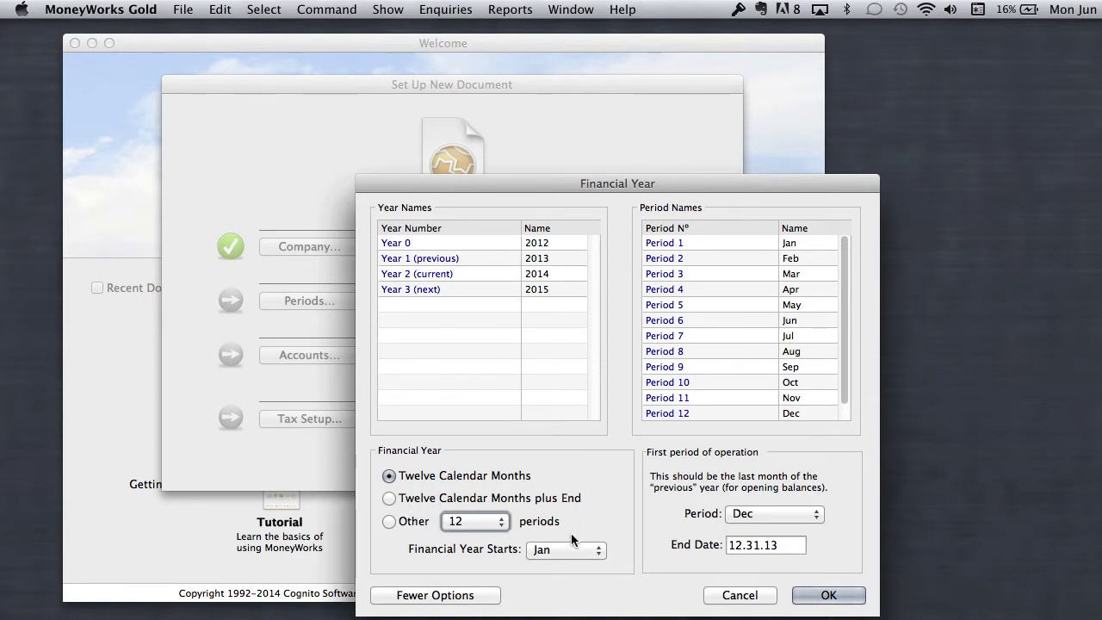
pyautogui.click(600, 552)
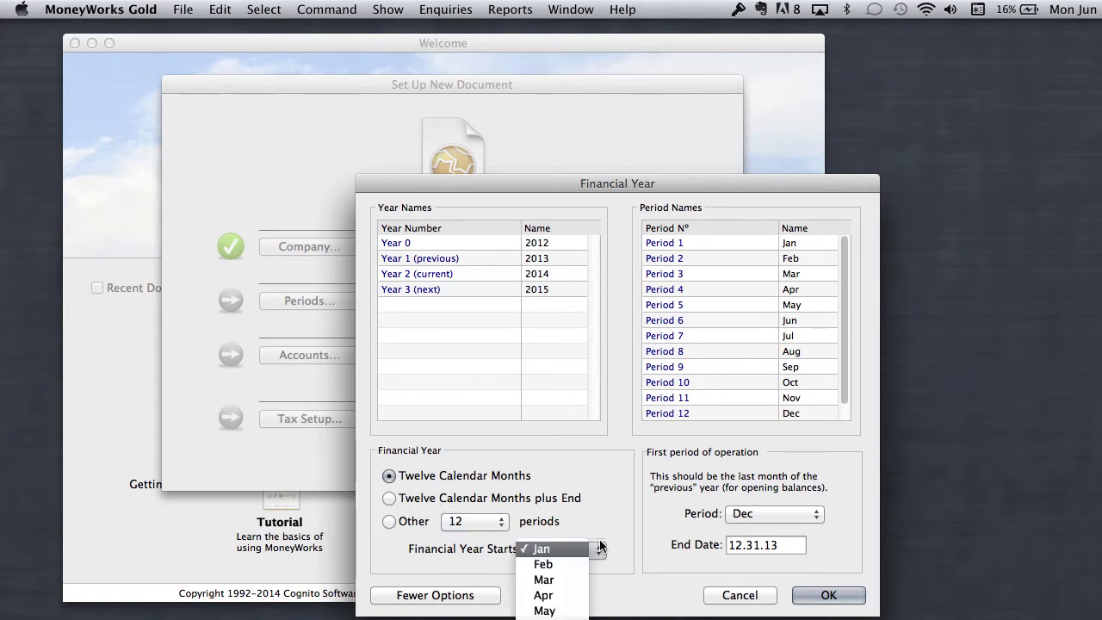
pyautogui.click(612, 529)
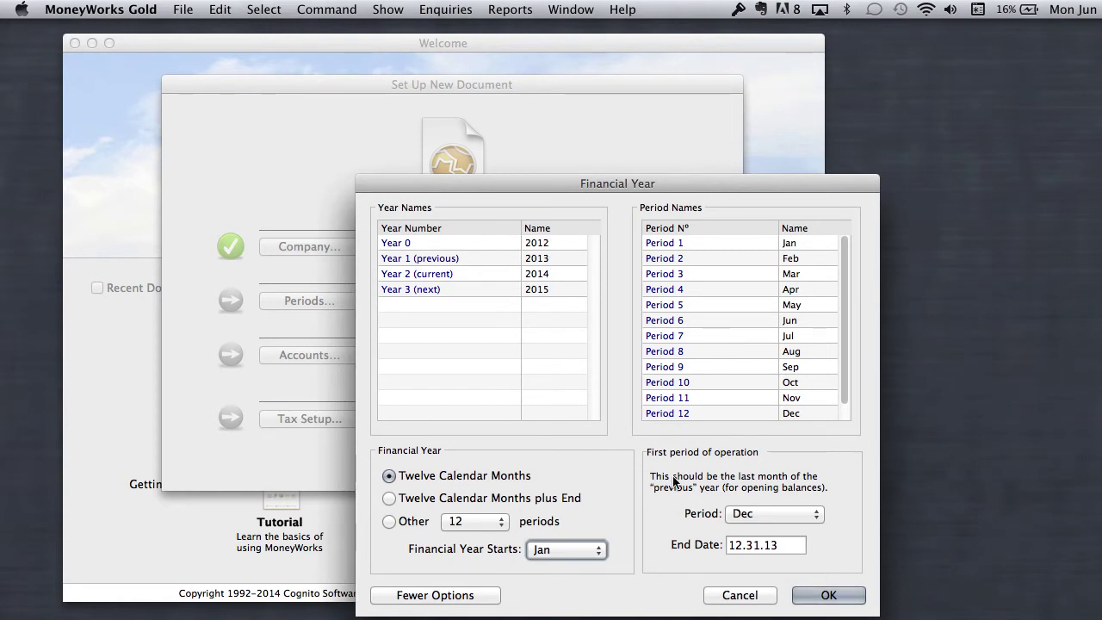
pyautogui.click(829, 596)
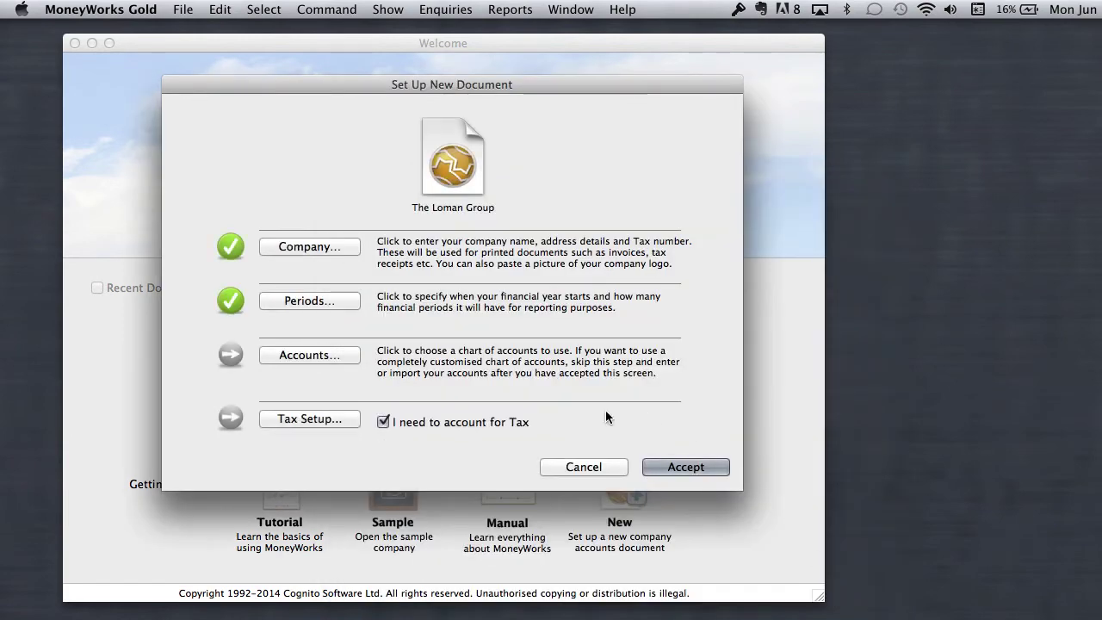
pyautogui.click(307, 301)
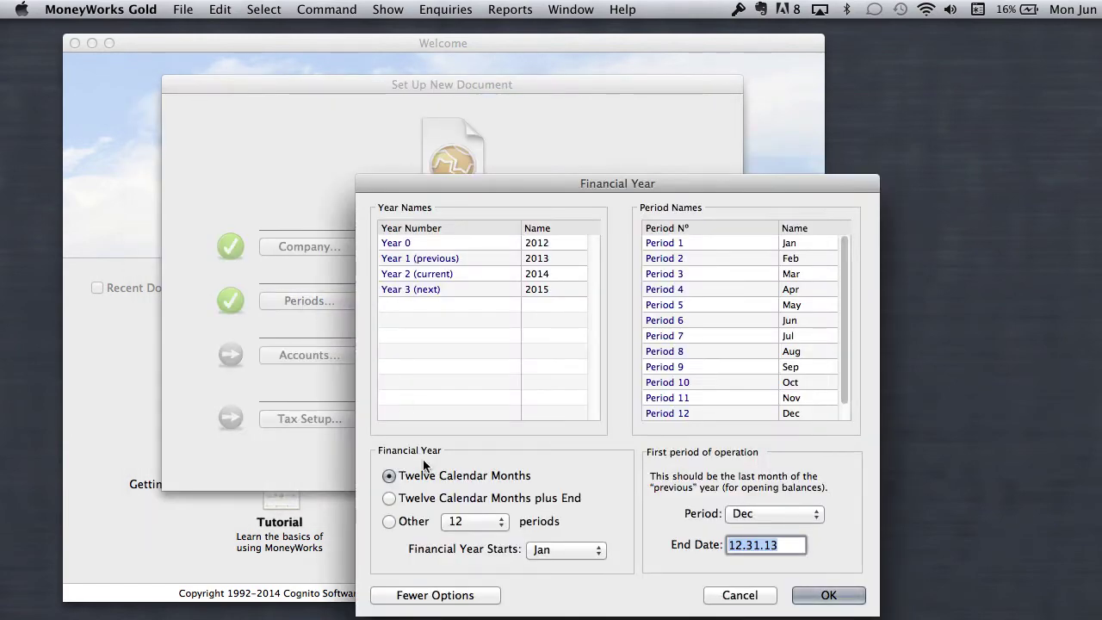
pyautogui.click(419, 595)
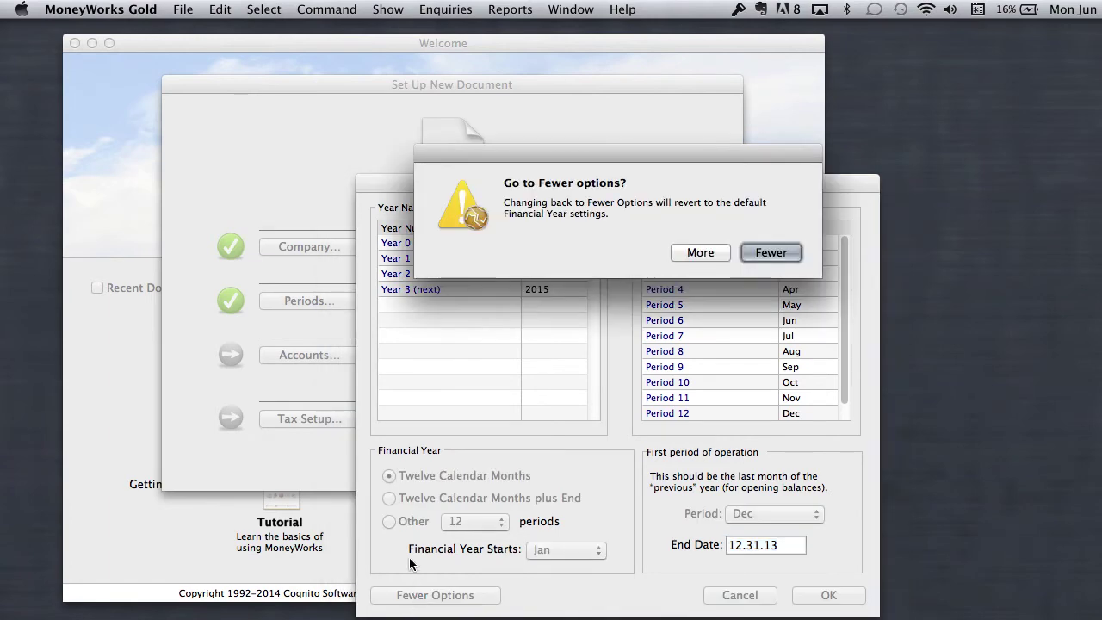
# - Revert to fewer options, reset the start year to 2014 and confirm the periods
pyautogui.click(758, 254)
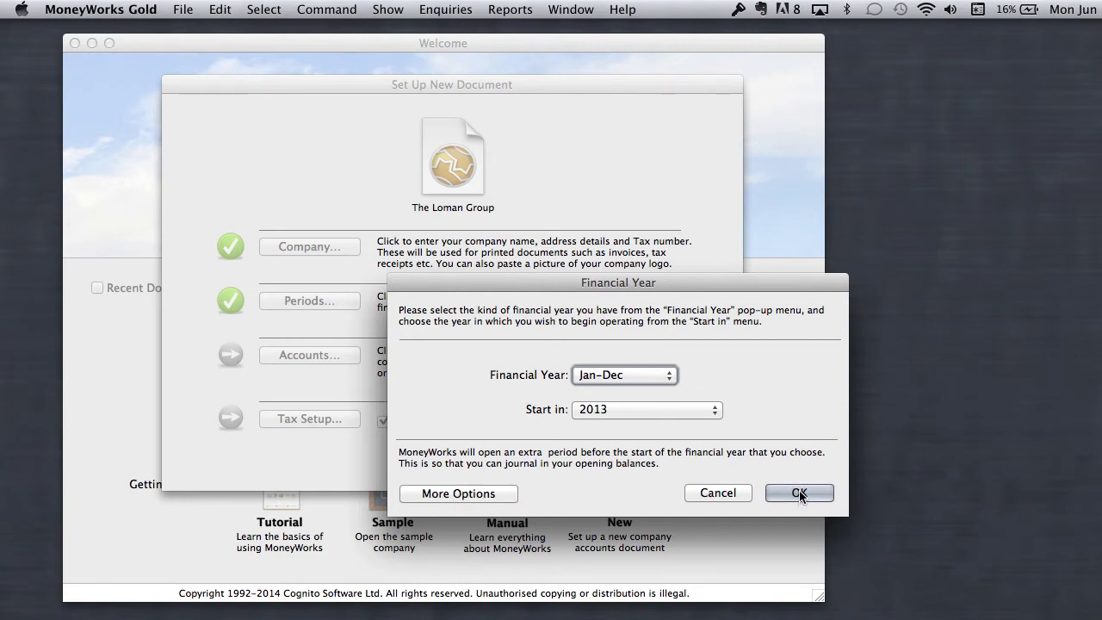
pyautogui.click(713, 411)
pyautogui.click(659, 426)
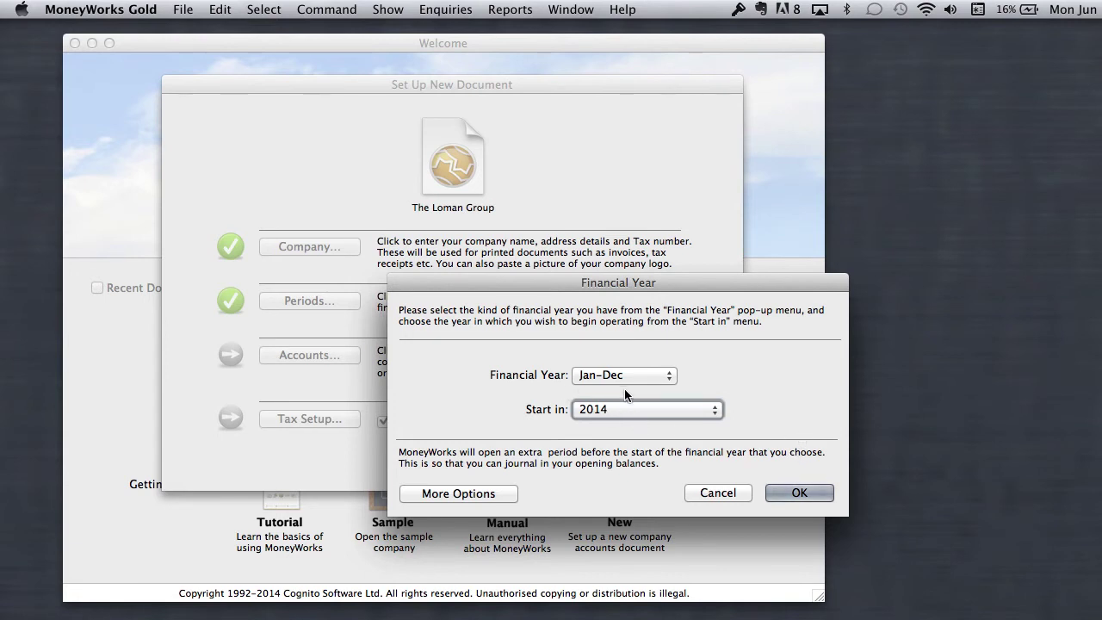
pyautogui.click(801, 492)
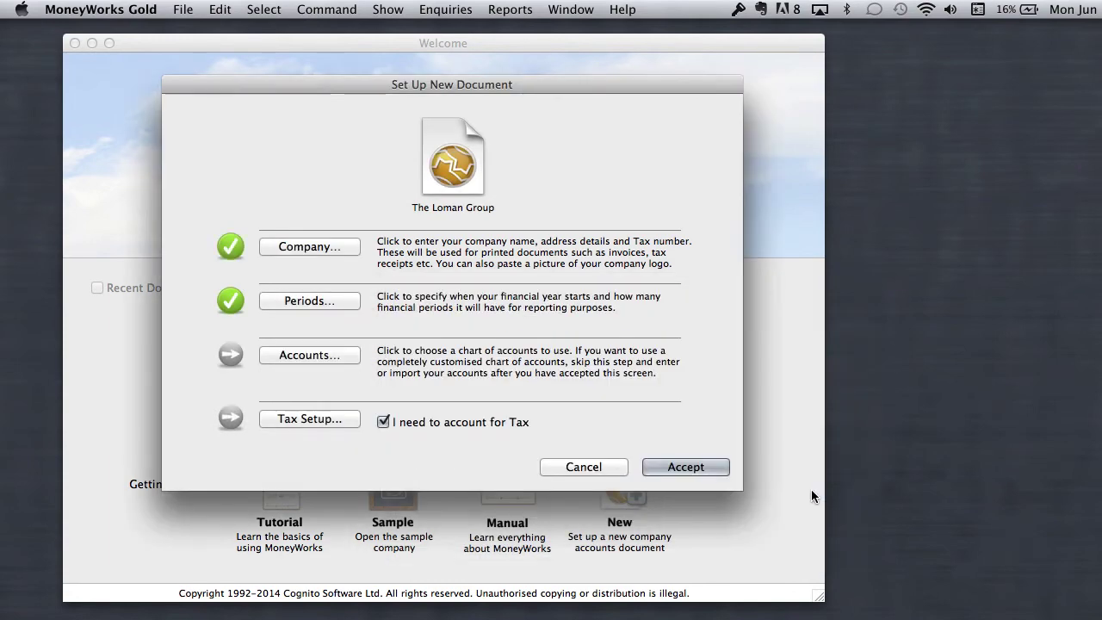
pyautogui.click(230, 354)
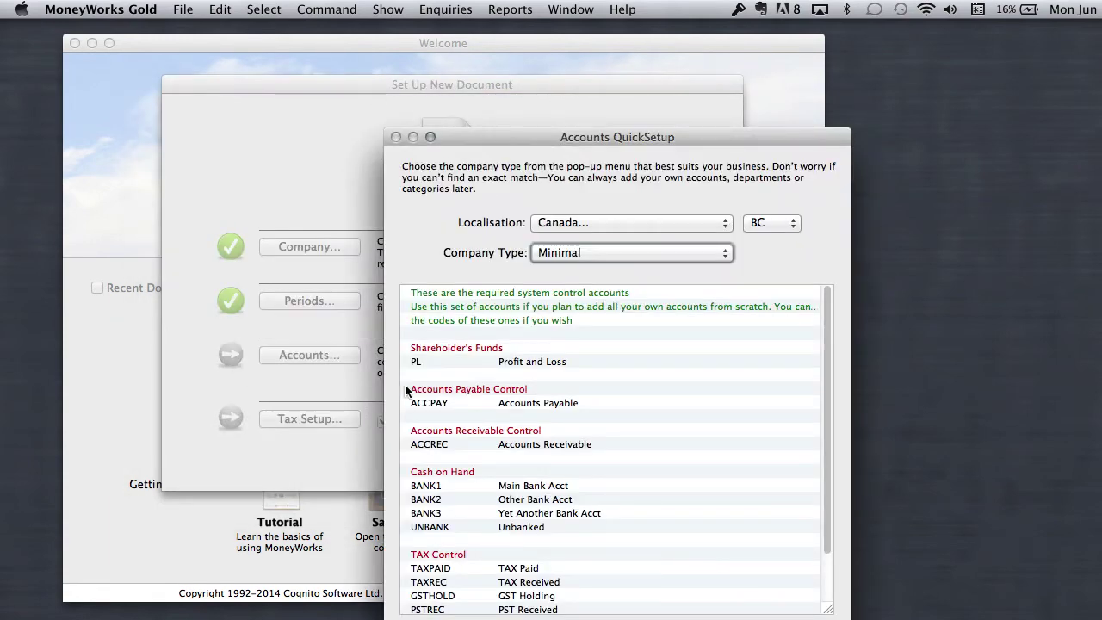
pyautogui.click(726, 224)
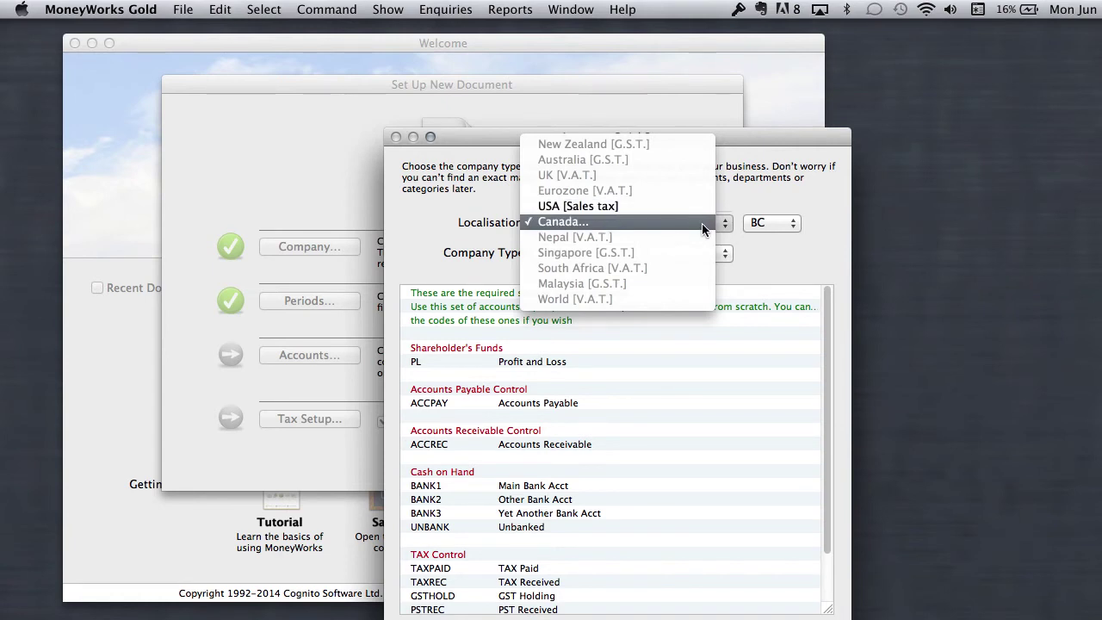
pyautogui.click(702, 223)
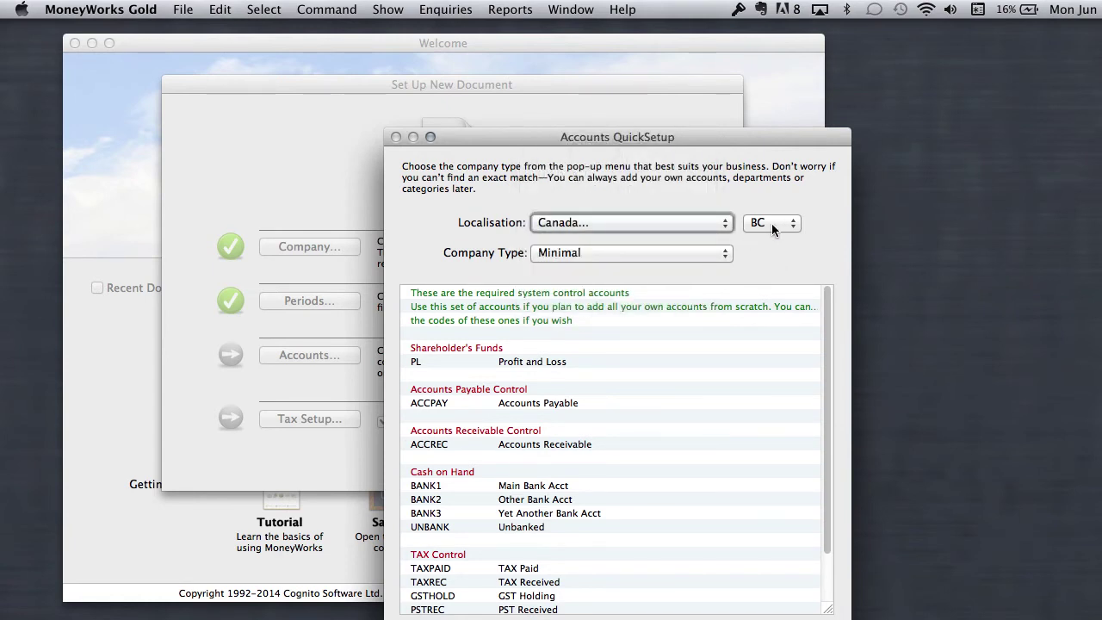
pyautogui.click(794, 223)
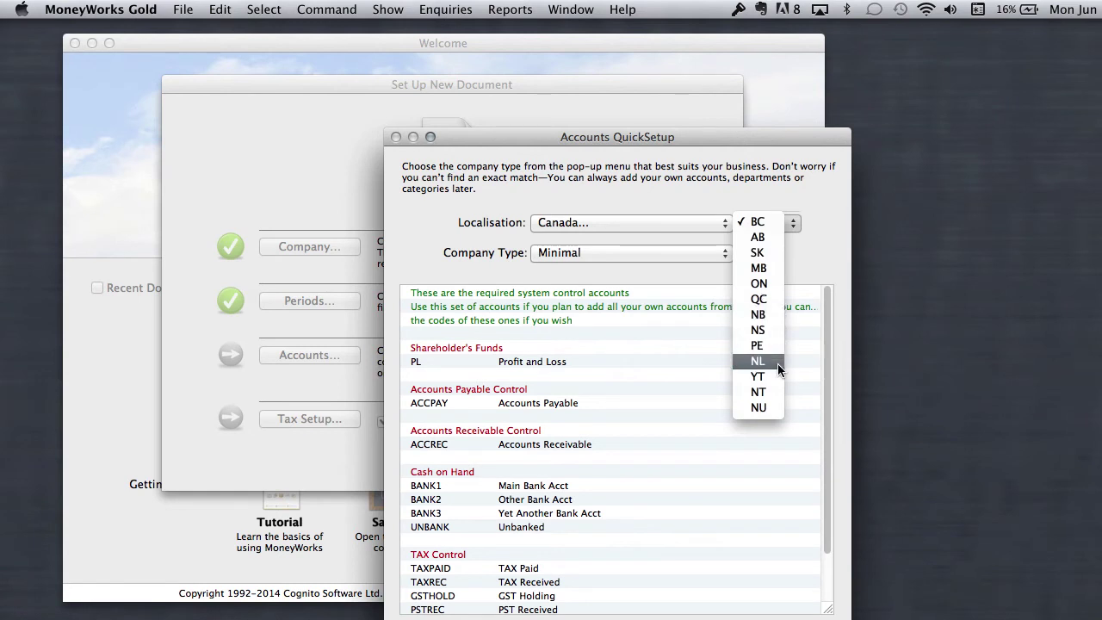
pyautogui.click(758, 223)
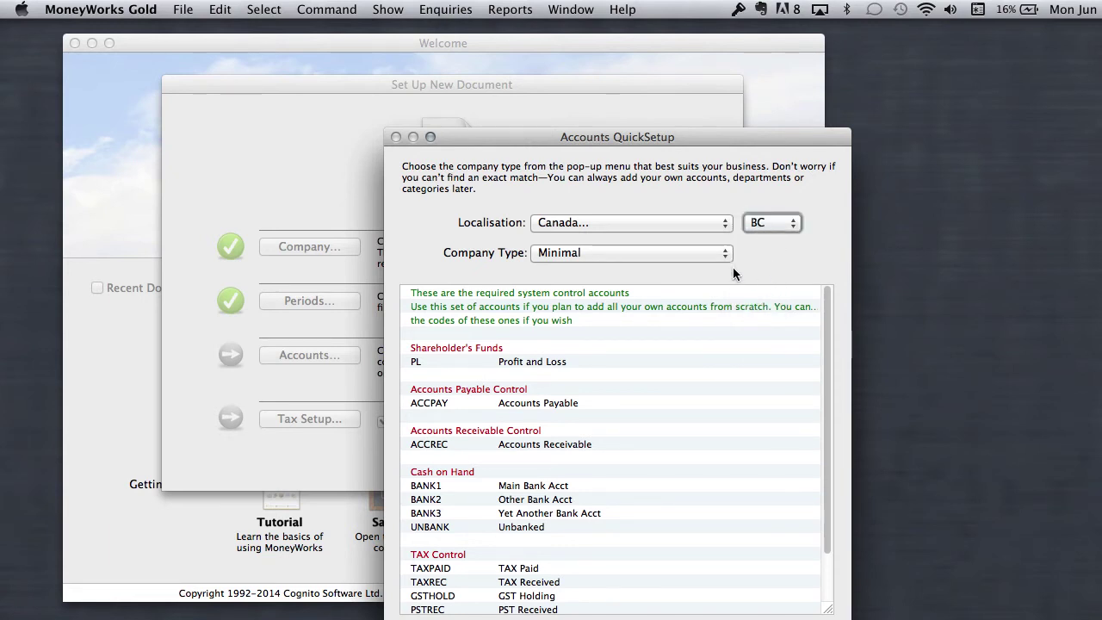
pyautogui.click(725, 223)
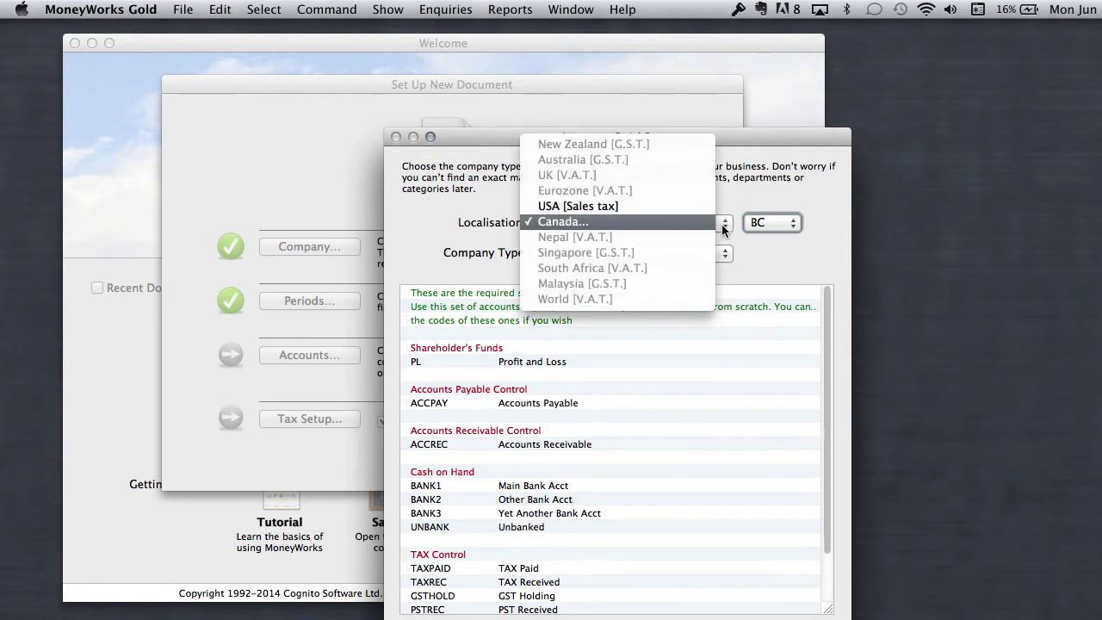
pyautogui.click(655, 201)
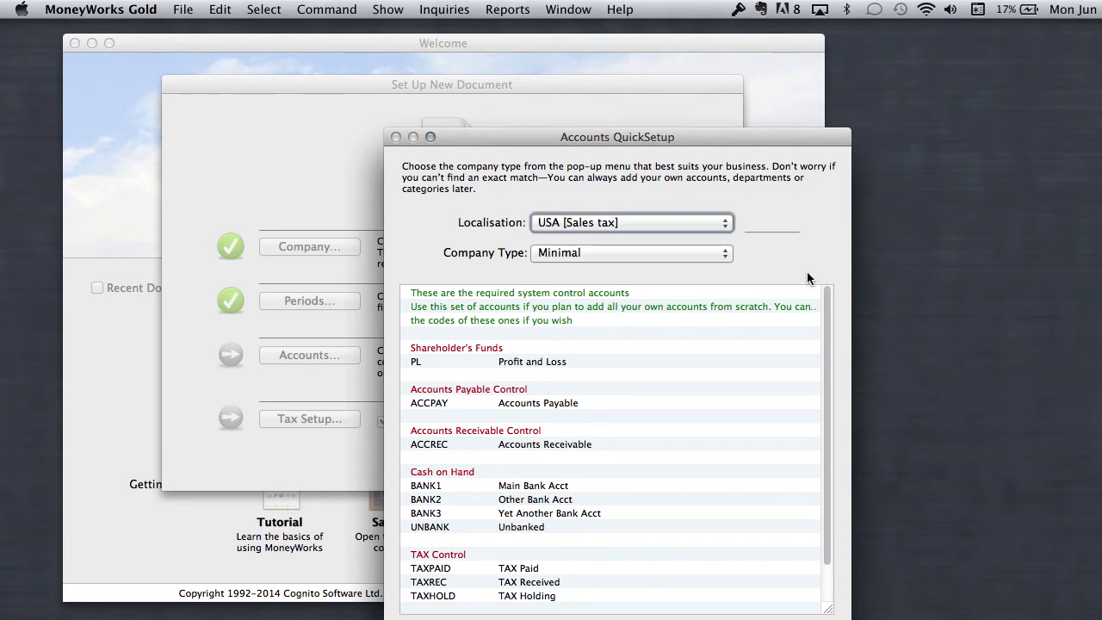
pyautogui.click(726, 223)
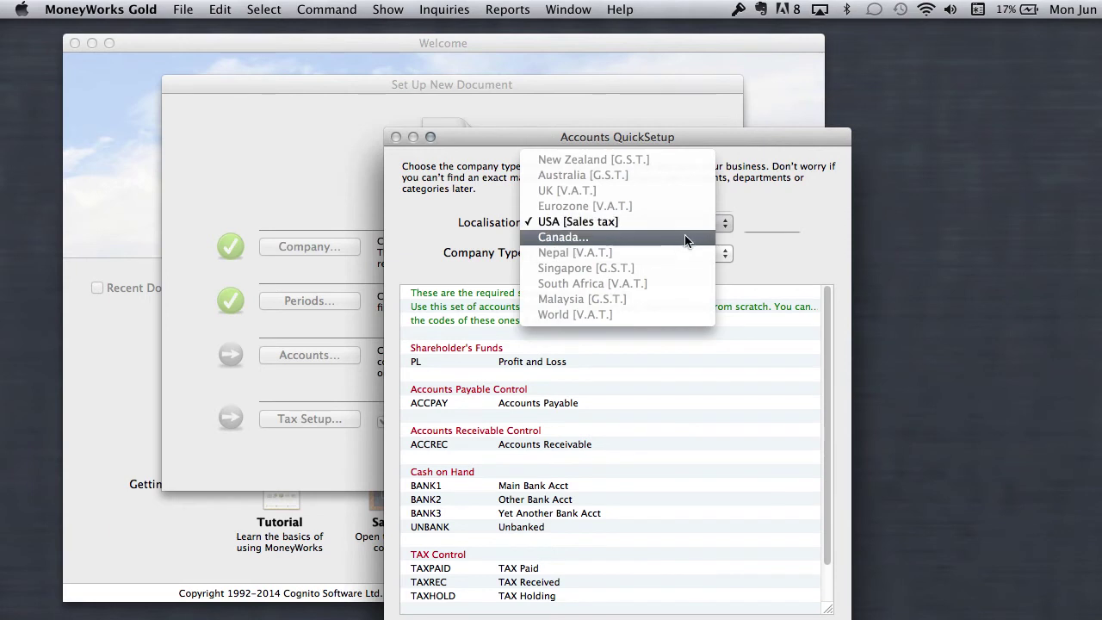
pyautogui.click(686, 239)
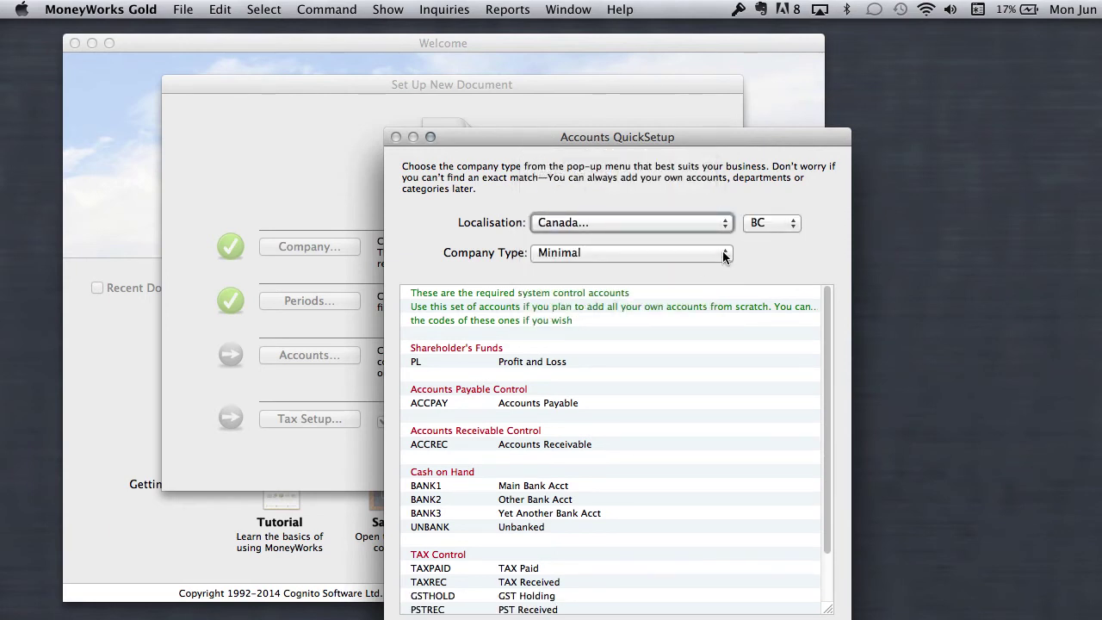
pyautogui.click(722, 253)
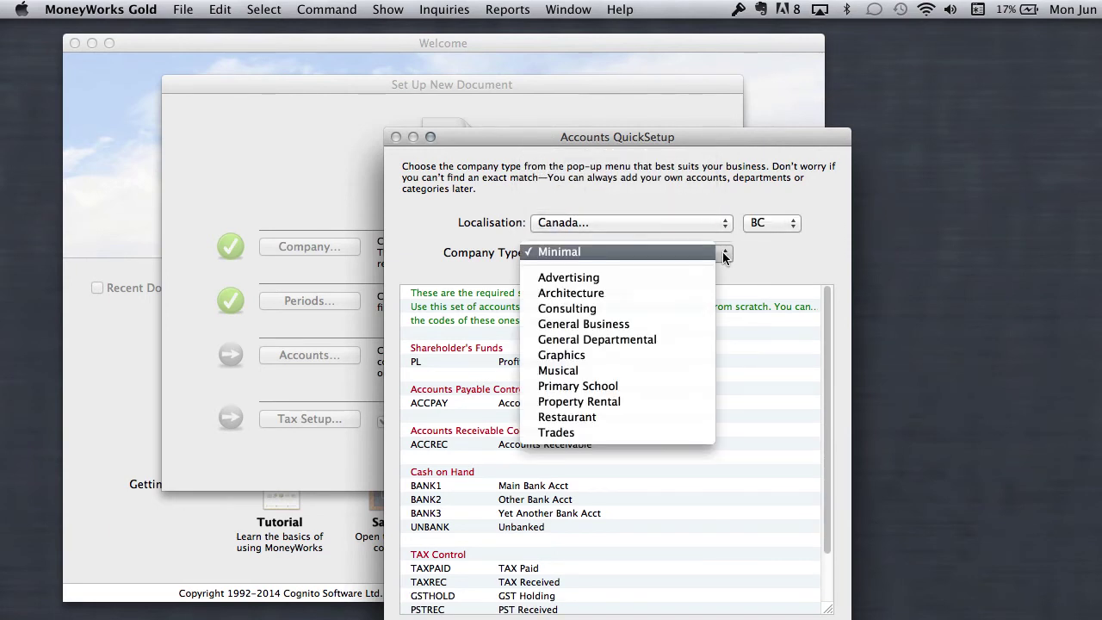
# - Preview the Advertising and Minimal account sets, then select General Business as company type
pyautogui.click(678, 278)
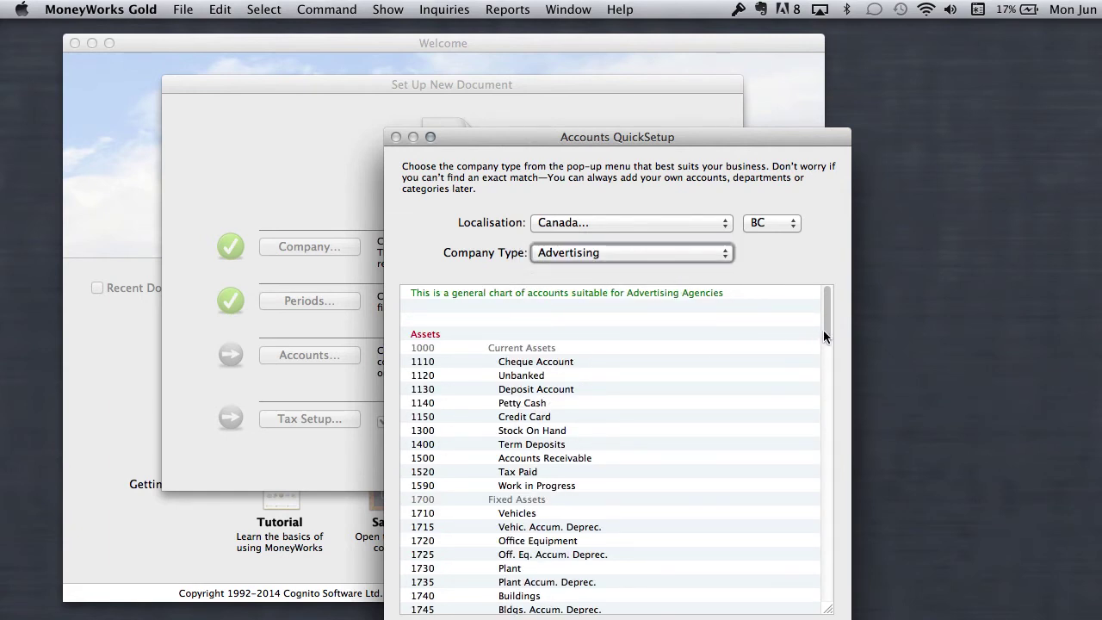
pyautogui.moveTo(824, 331); pyautogui.dragTo(788, 256)
pyautogui.click(721, 252)
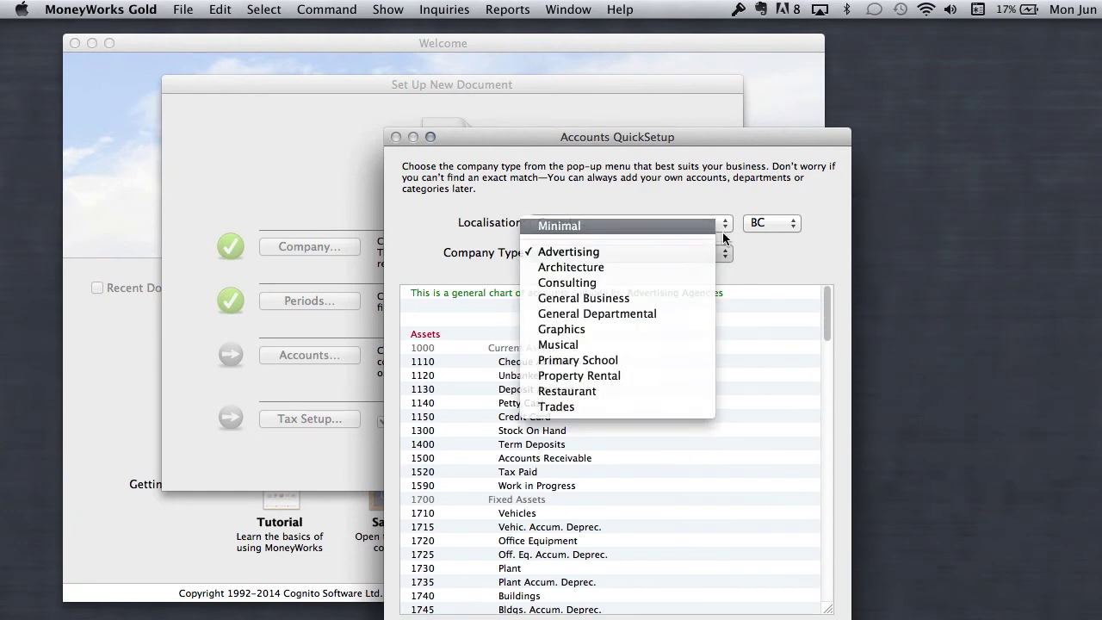
pyautogui.click(722, 229)
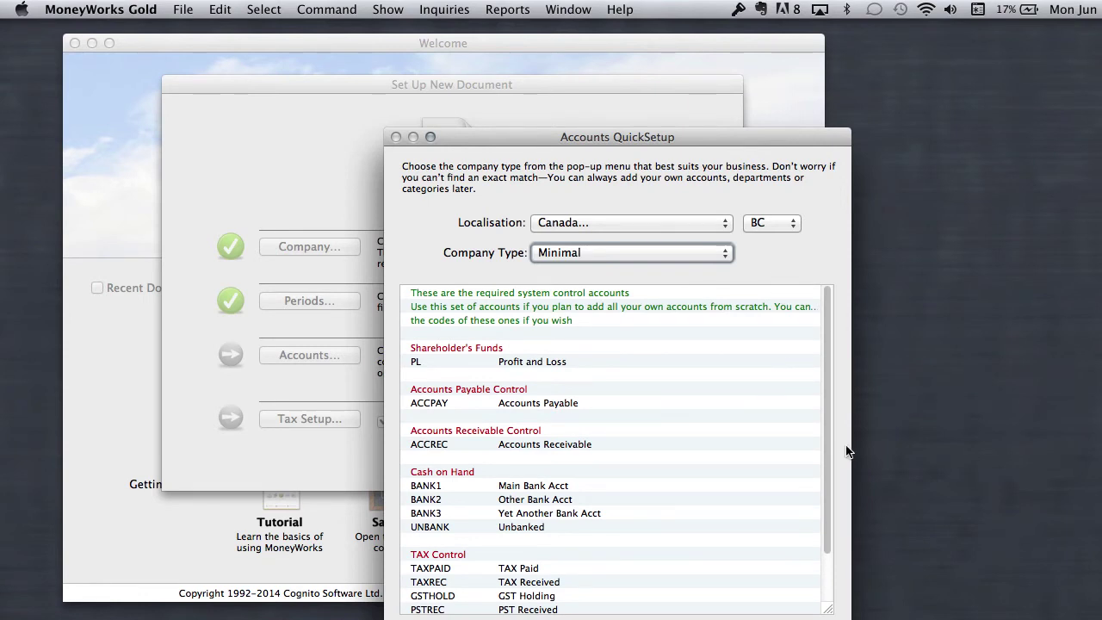
pyautogui.moveTo(826, 421); pyautogui.dragTo(824, 540)
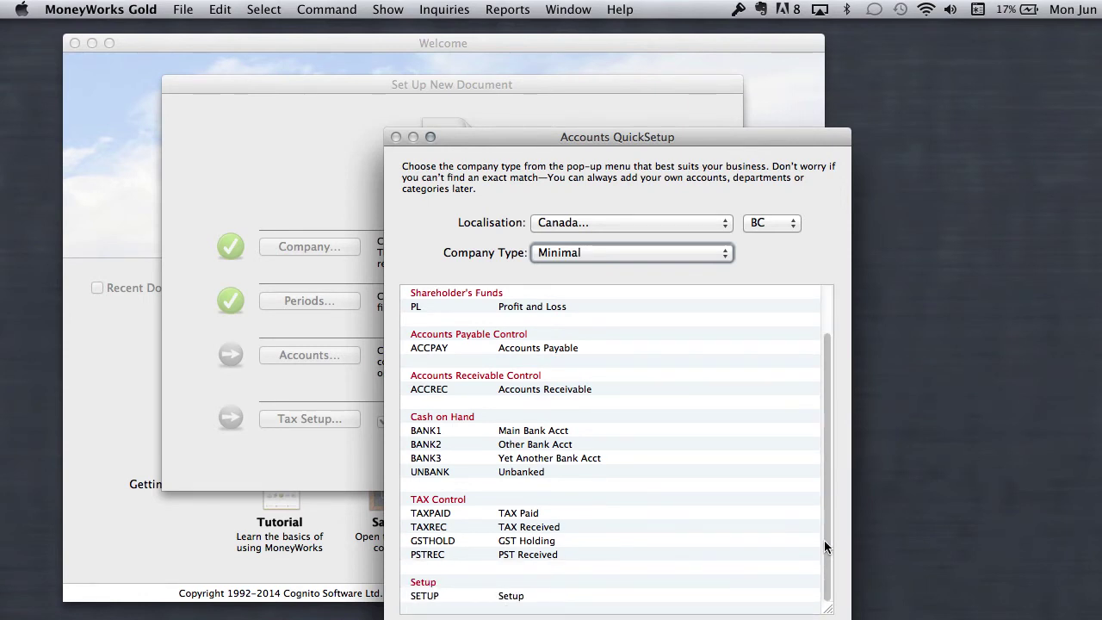
pyautogui.click(726, 253)
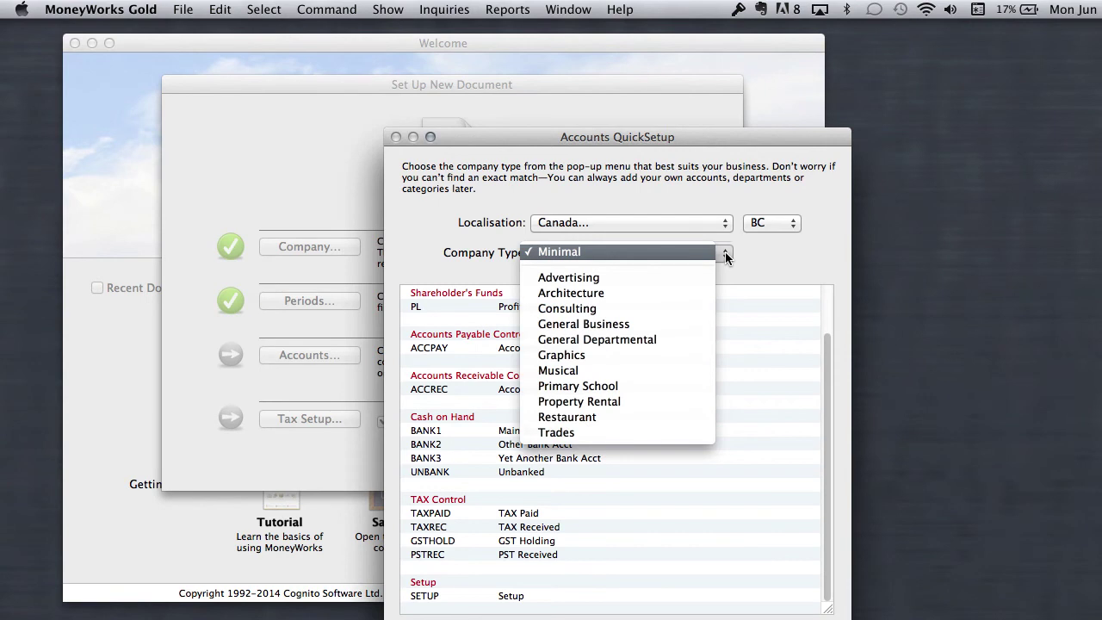
pyautogui.click(695, 324)
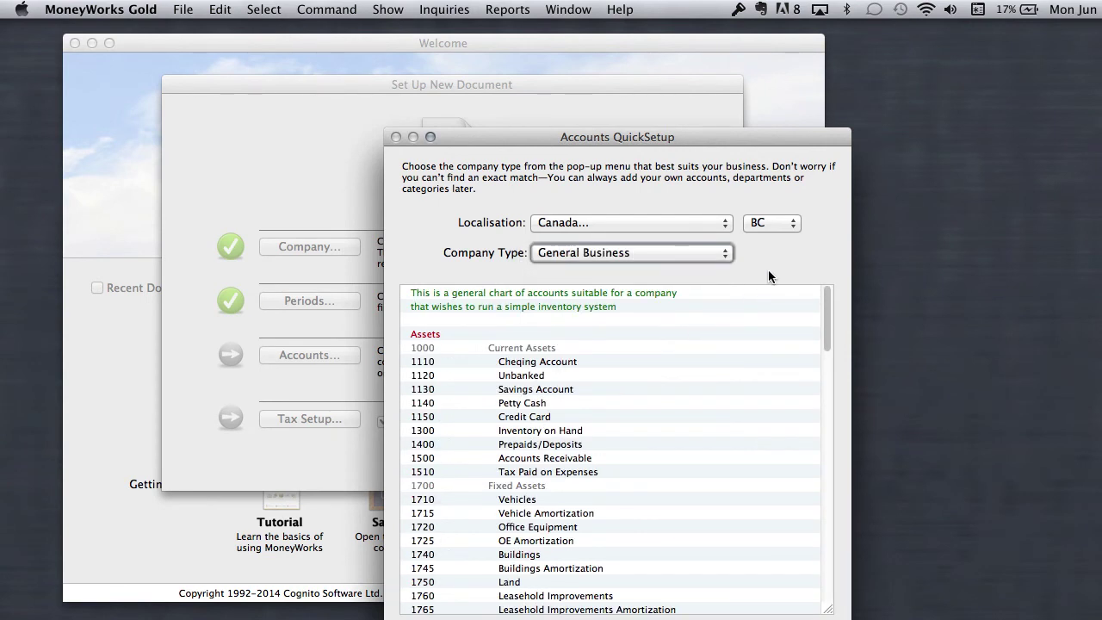
pyautogui.scroll(-5, 822, 329)
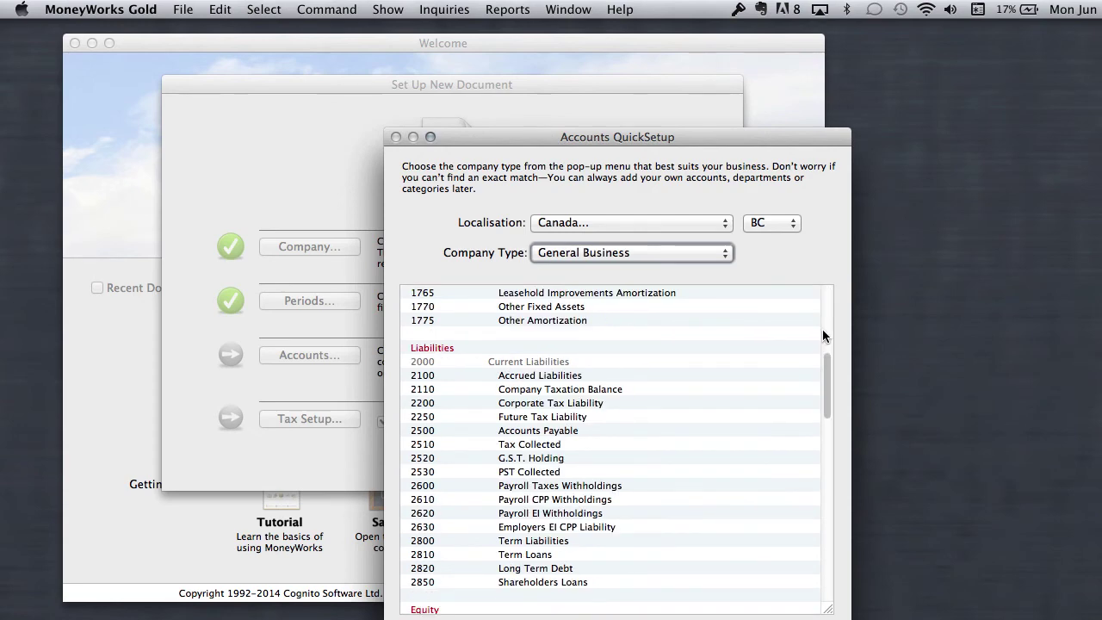
pyautogui.moveTo(827, 382); pyautogui.dragTo(825, 310)
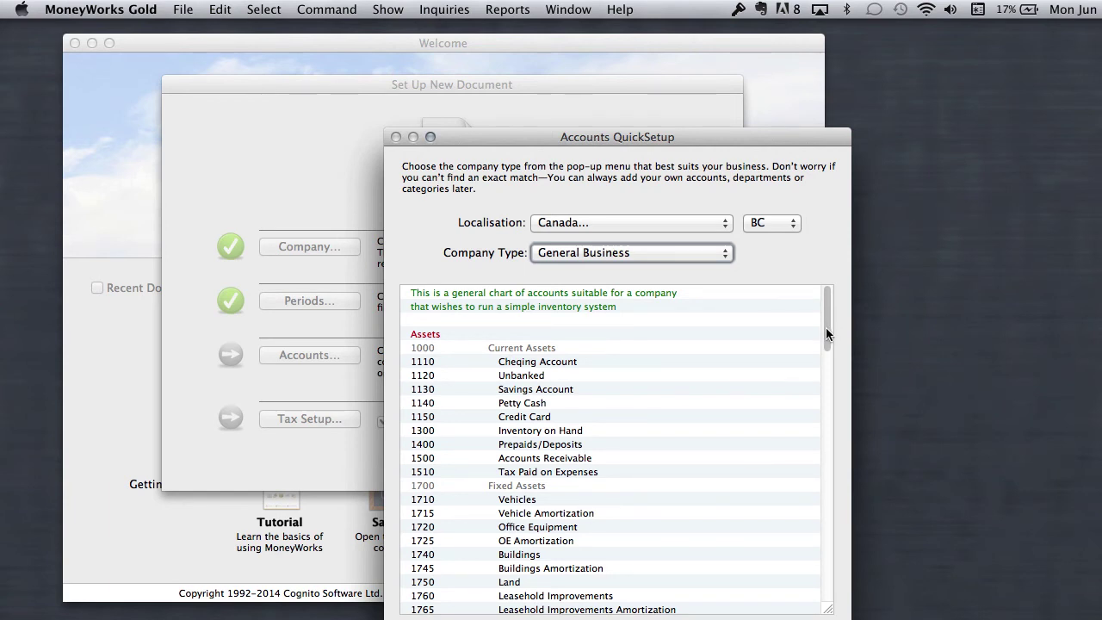
pyautogui.moveTo(823, 327); pyautogui.dragTo(834, 264)
pyautogui.press('super+p')
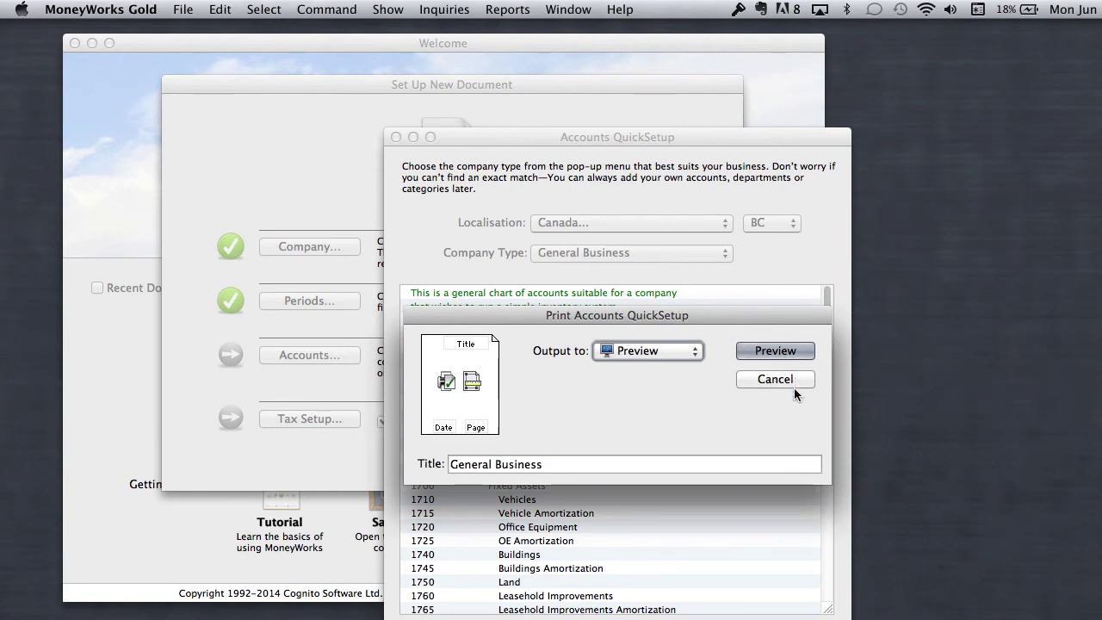
# - Leave the print output on Preview and close the print options without printing
pyautogui.click(696, 351)
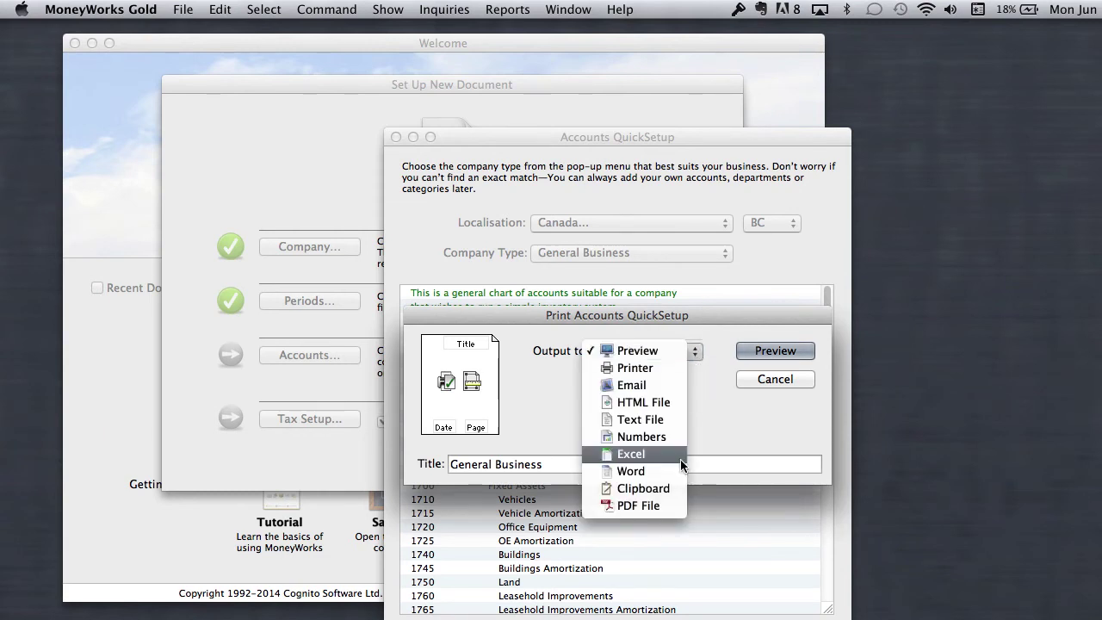
pyautogui.click(722, 361)
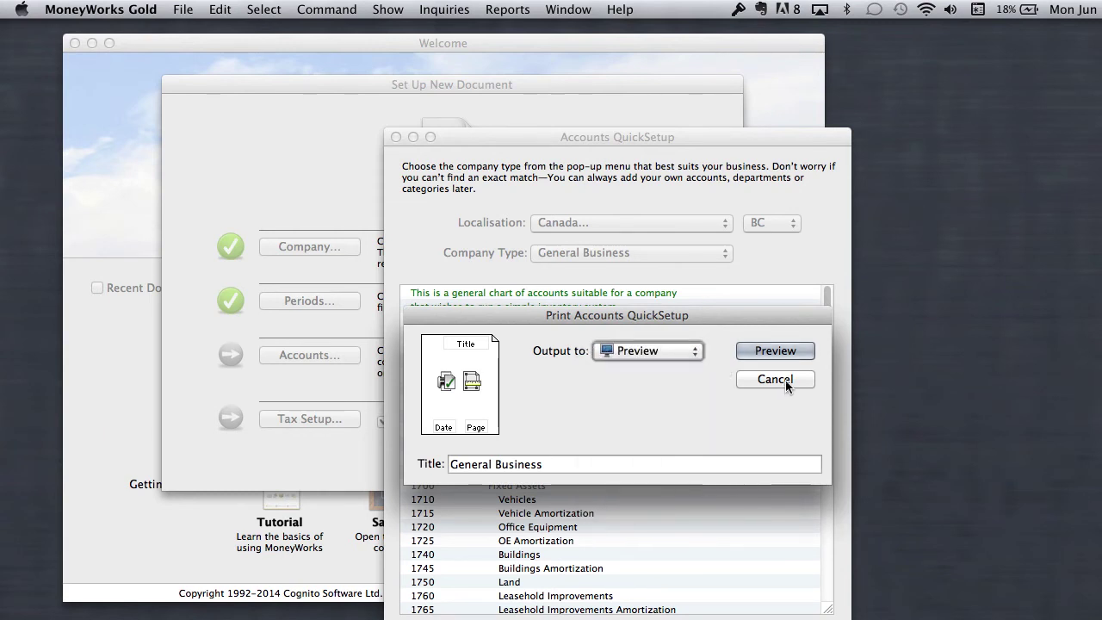
pyautogui.click(696, 353)
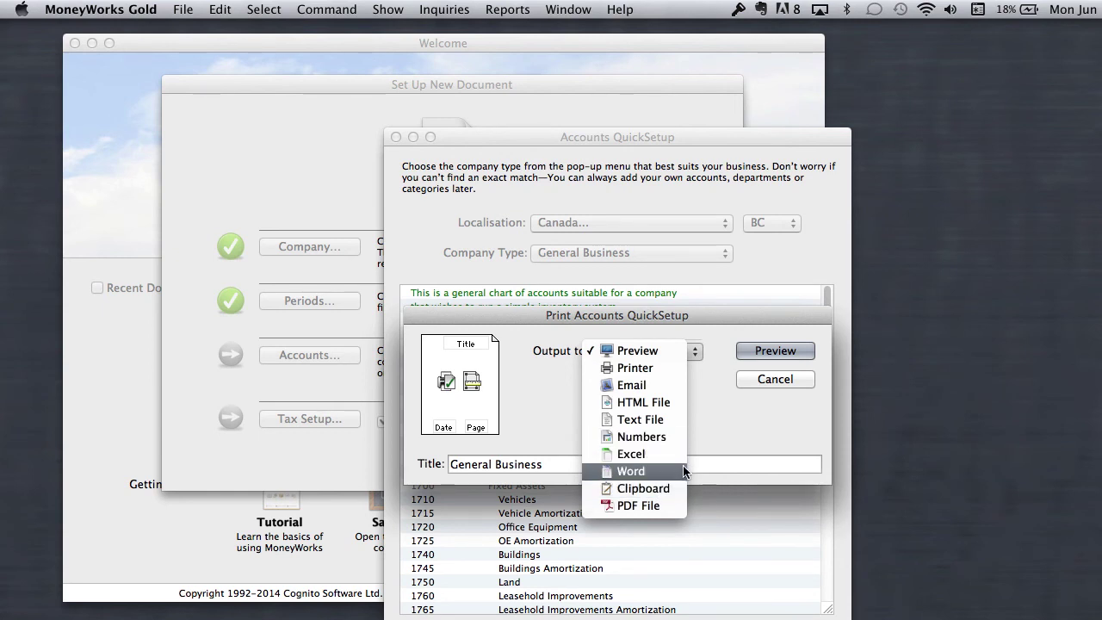
pyautogui.click(777, 422)
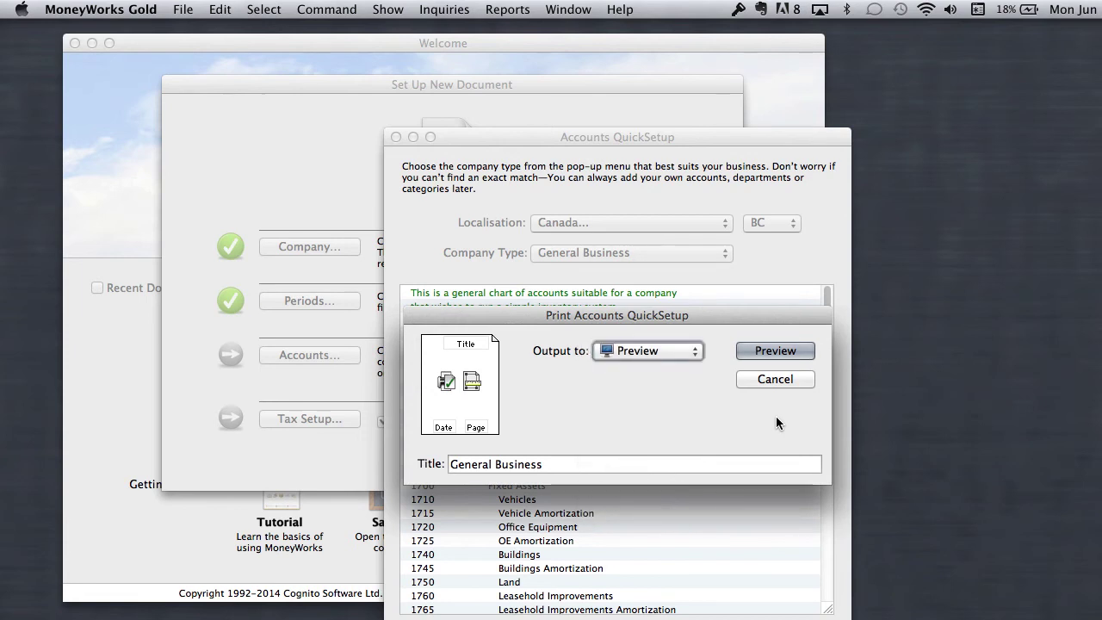
pyautogui.click(778, 380)
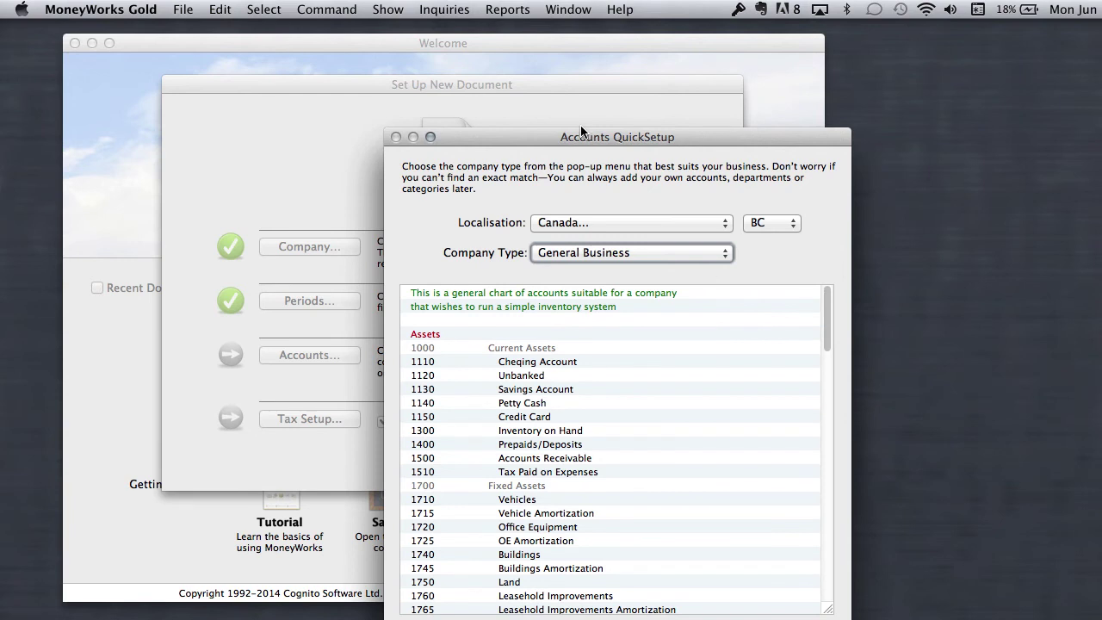
# - Apply the General Business chart of accounts from the Accounts QuickSetup window
pyautogui.moveTo(584, 140); pyautogui.dragTo(518, 75)
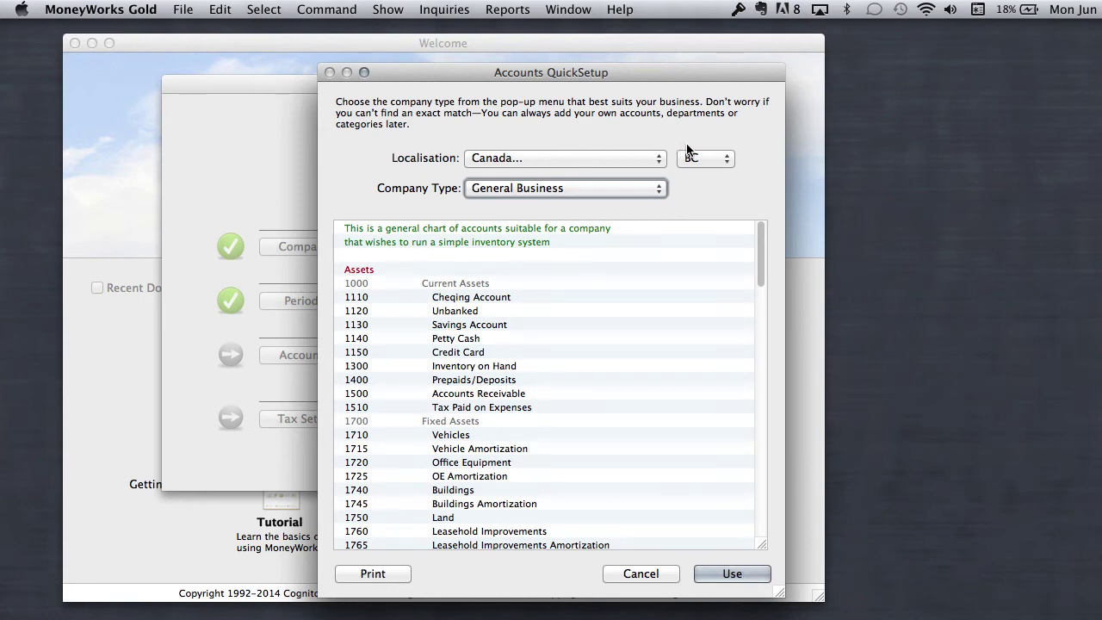
pyautogui.click(729, 572)
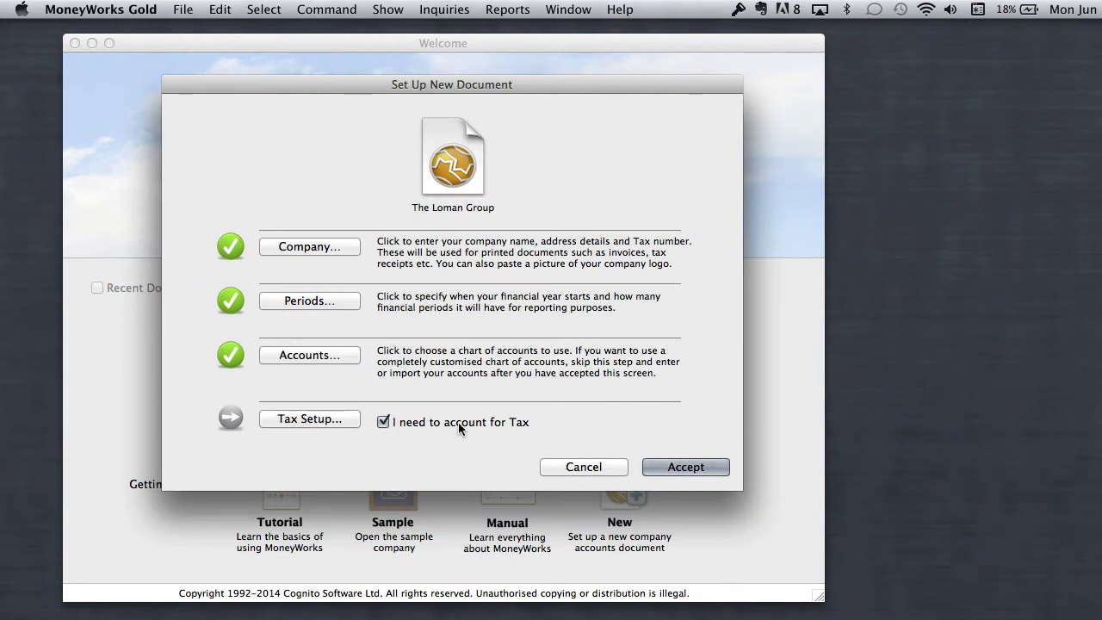
pyautogui.click(324, 420)
# - Keep tax accounting on with Invoice Basis for income tax
pyautogui.moveTo(569, 216); pyautogui.dragTo(562, 95)
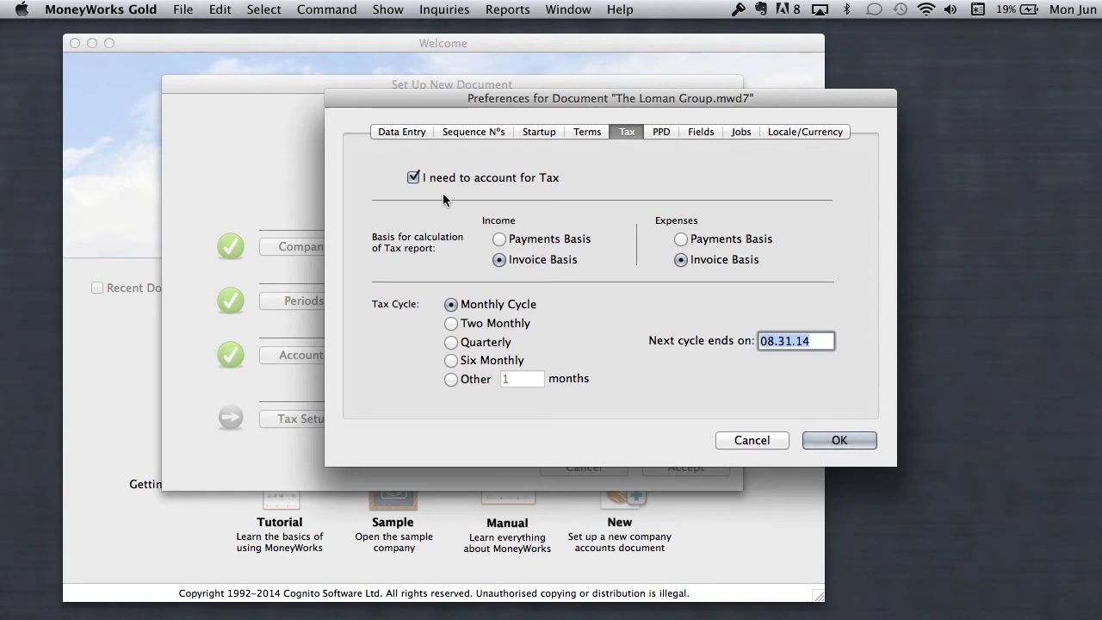
pyautogui.click(415, 178)
pyautogui.click(412, 177)
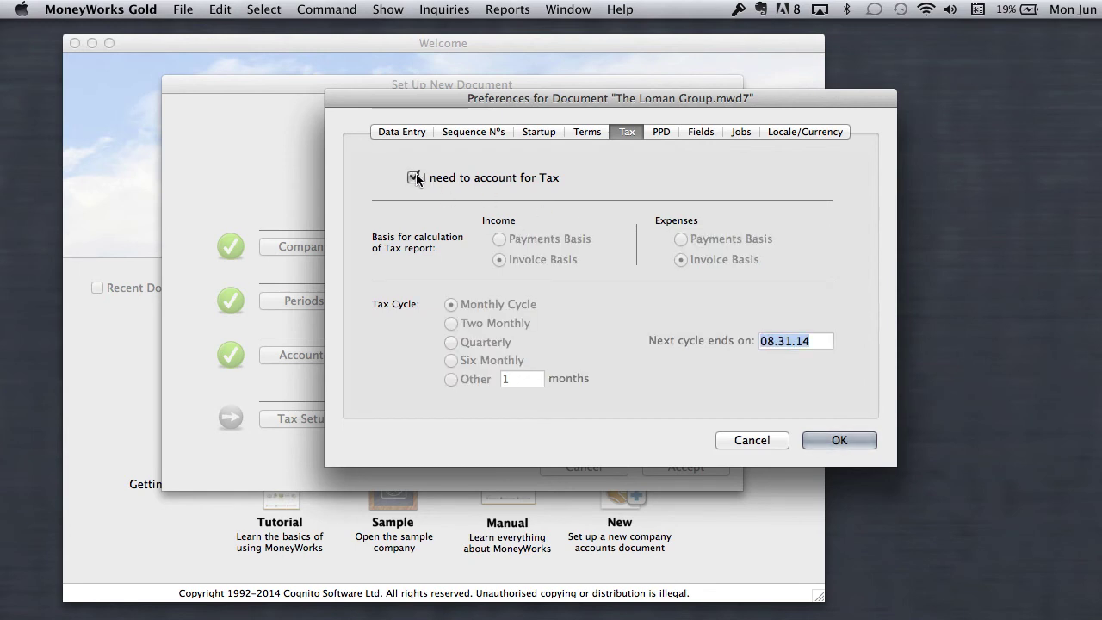
pyautogui.click(494, 239)
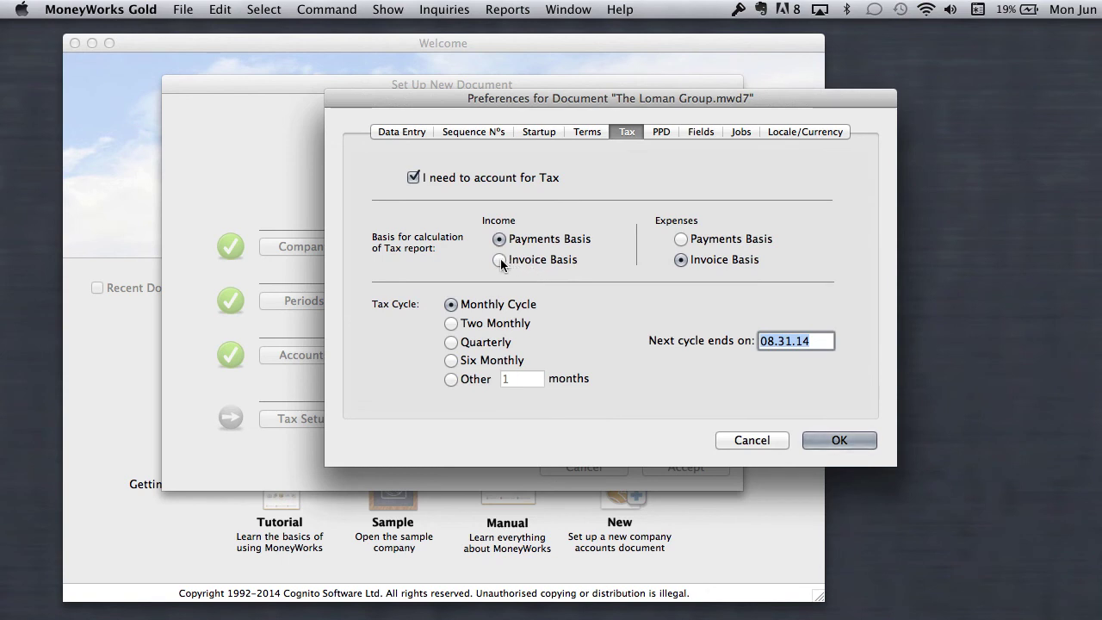
pyautogui.click(502, 261)
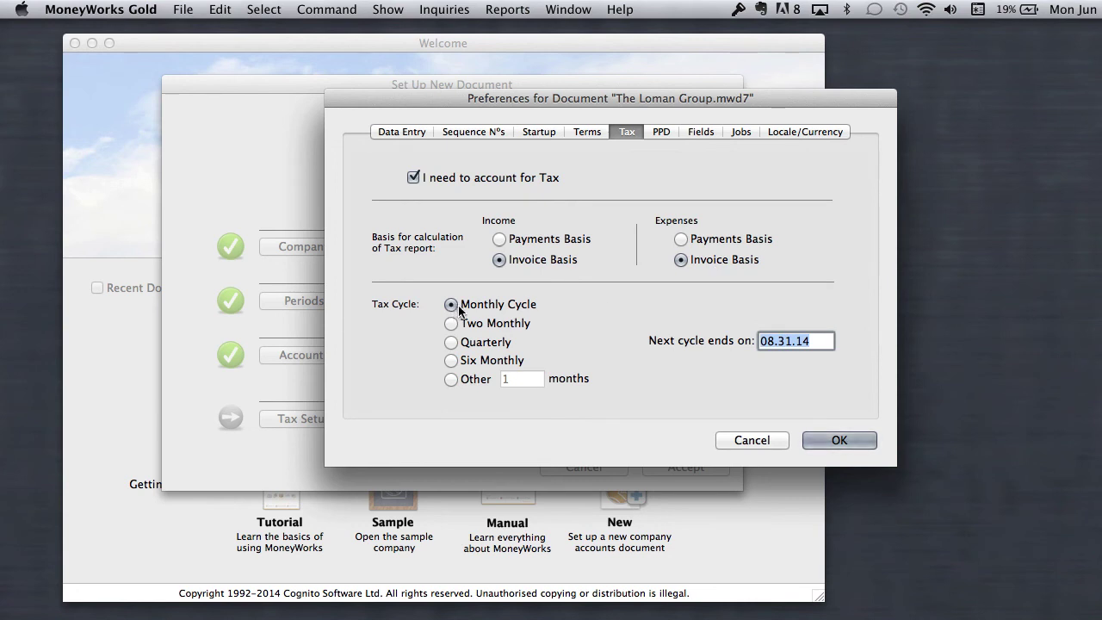
# - Set the tax cycle to Monthly and save the tax preferences
pyautogui.click(487, 326)
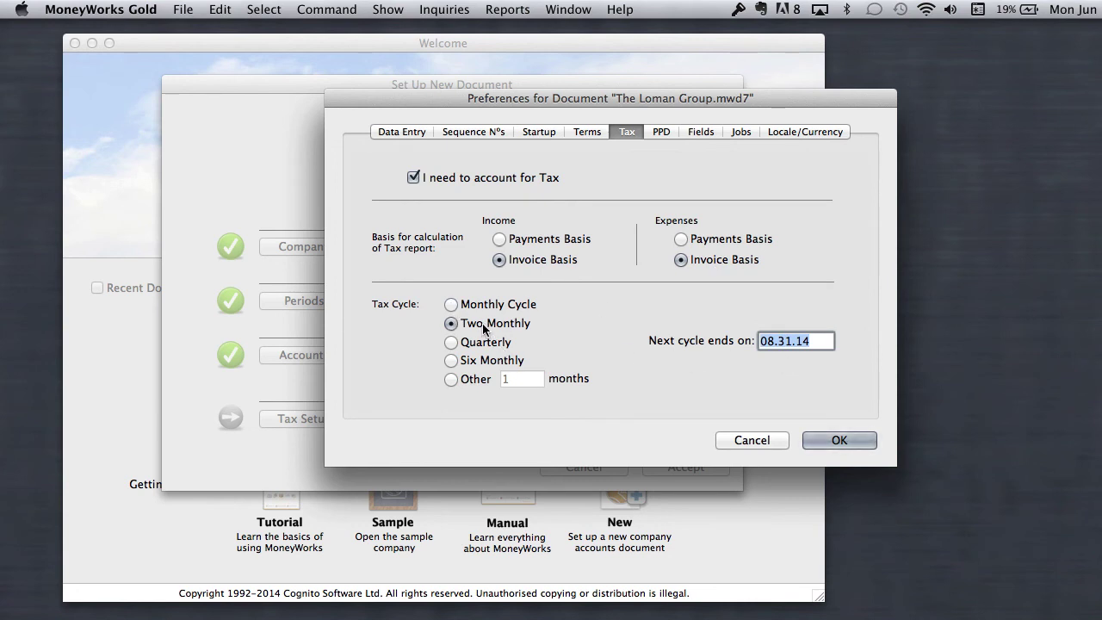
pyautogui.click(488, 343)
pyautogui.click(490, 360)
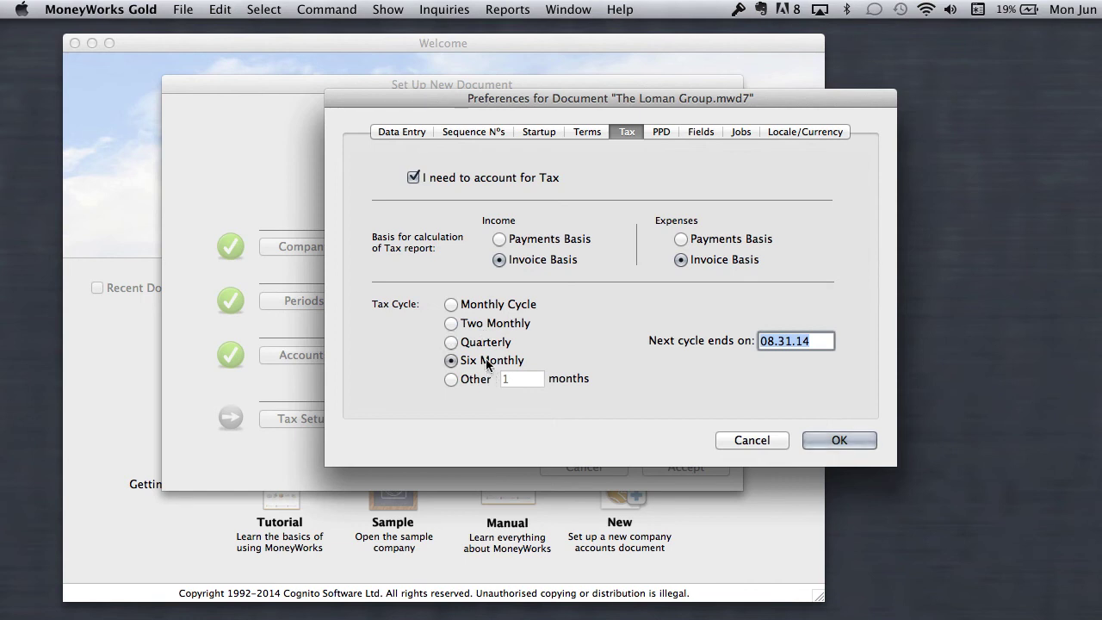
pyautogui.click(473, 383)
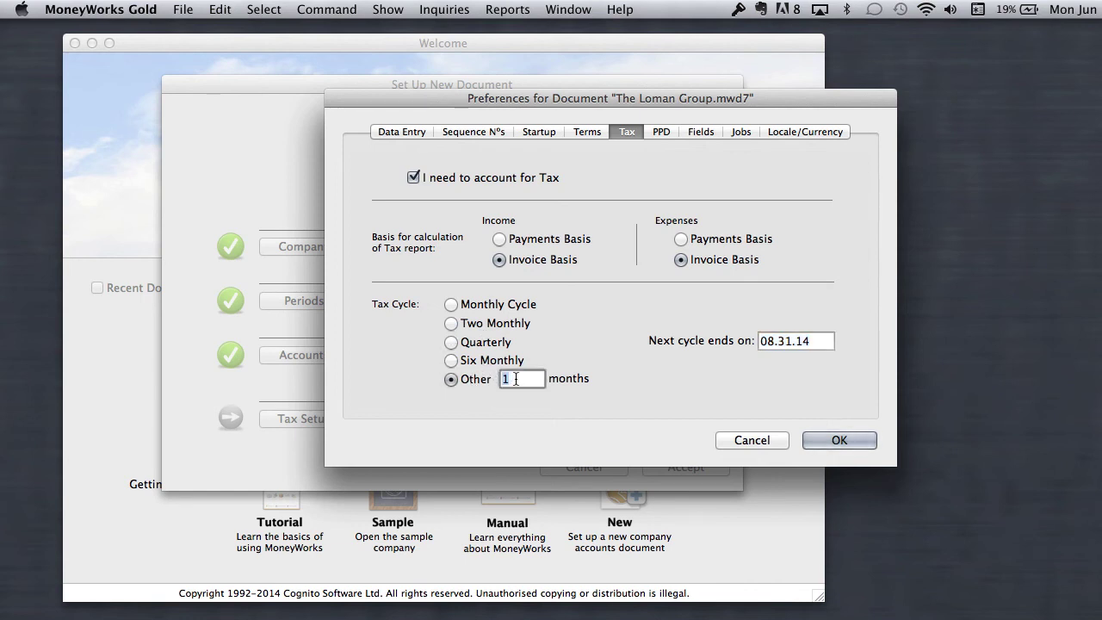
pyautogui.click(474, 306)
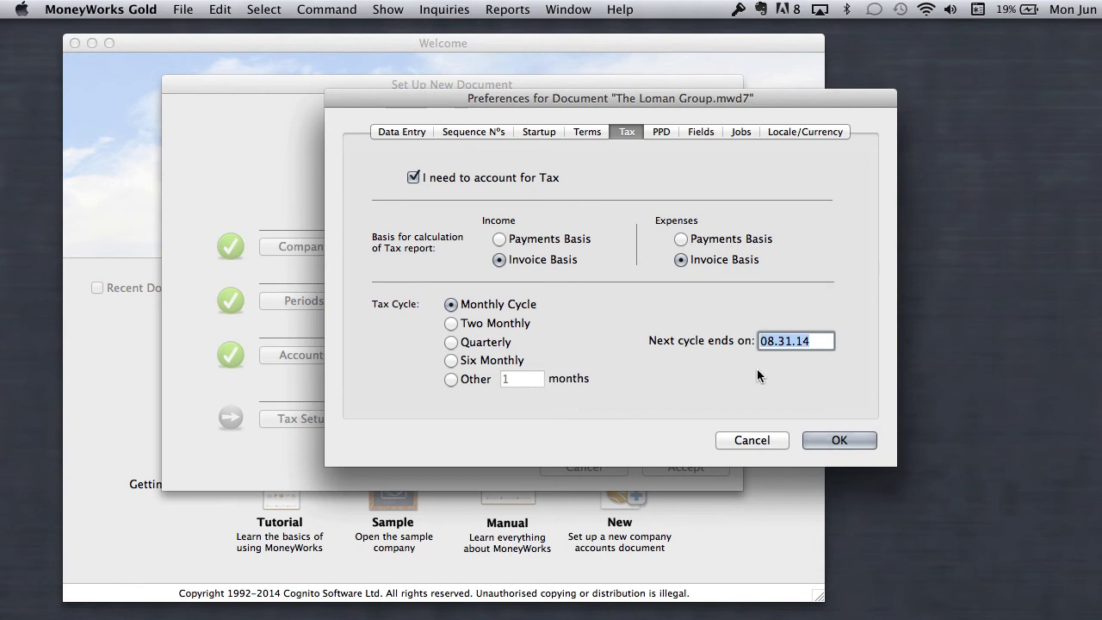
pyautogui.click(843, 438)
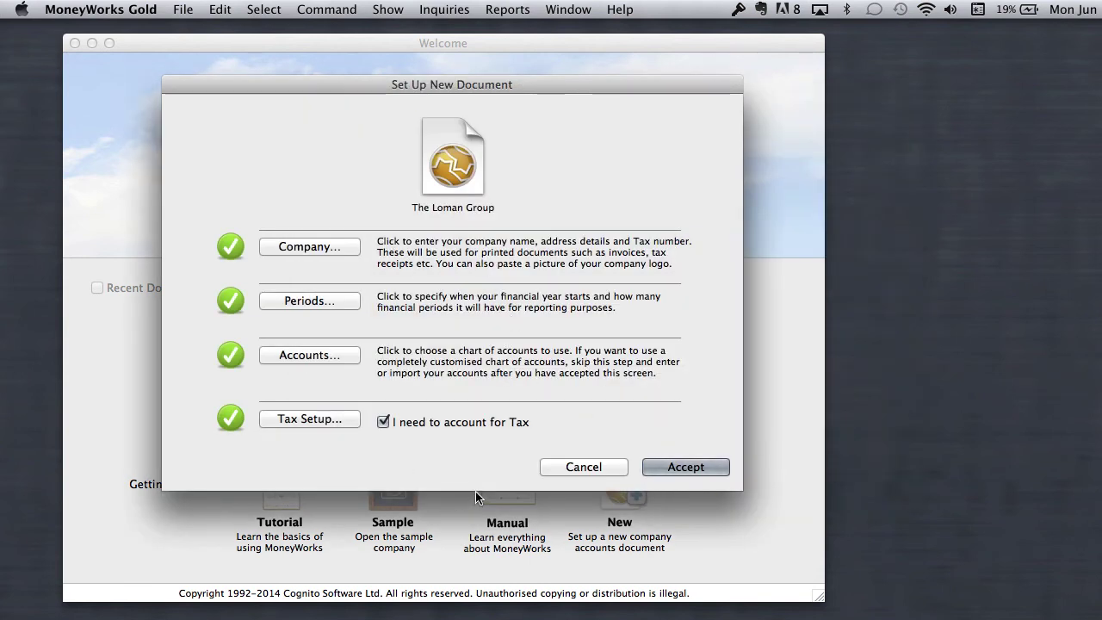
# - Accept the new document setup and enter a 234.00 Cheqing Account opening balance
pyautogui.click(680, 468)
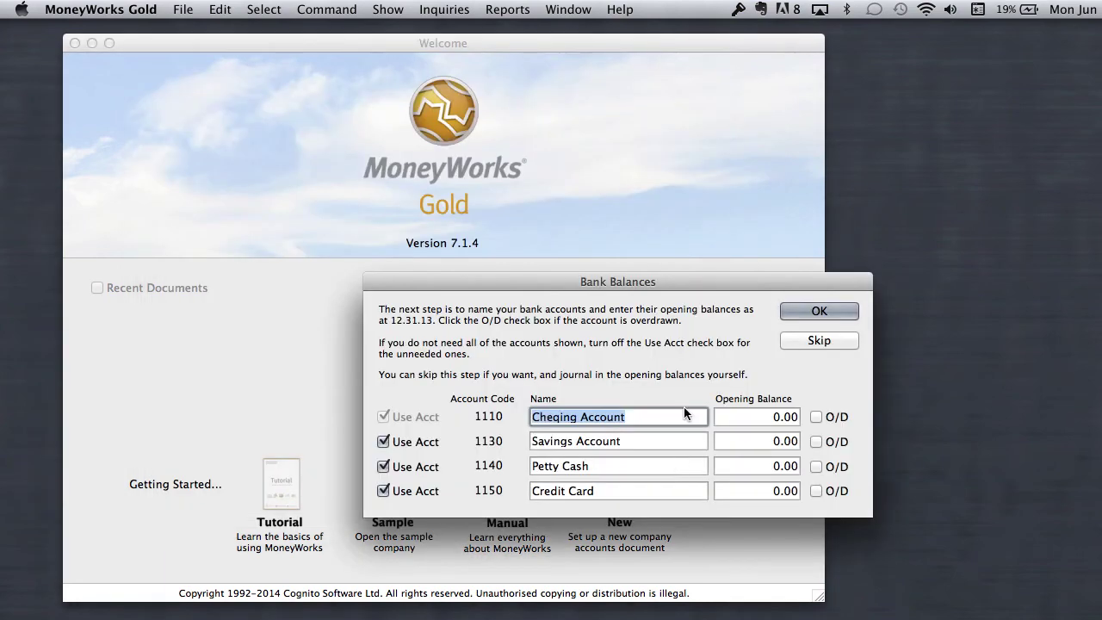
pyautogui.moveTo(681, 283); pyautogui.dragTo(718, 178)
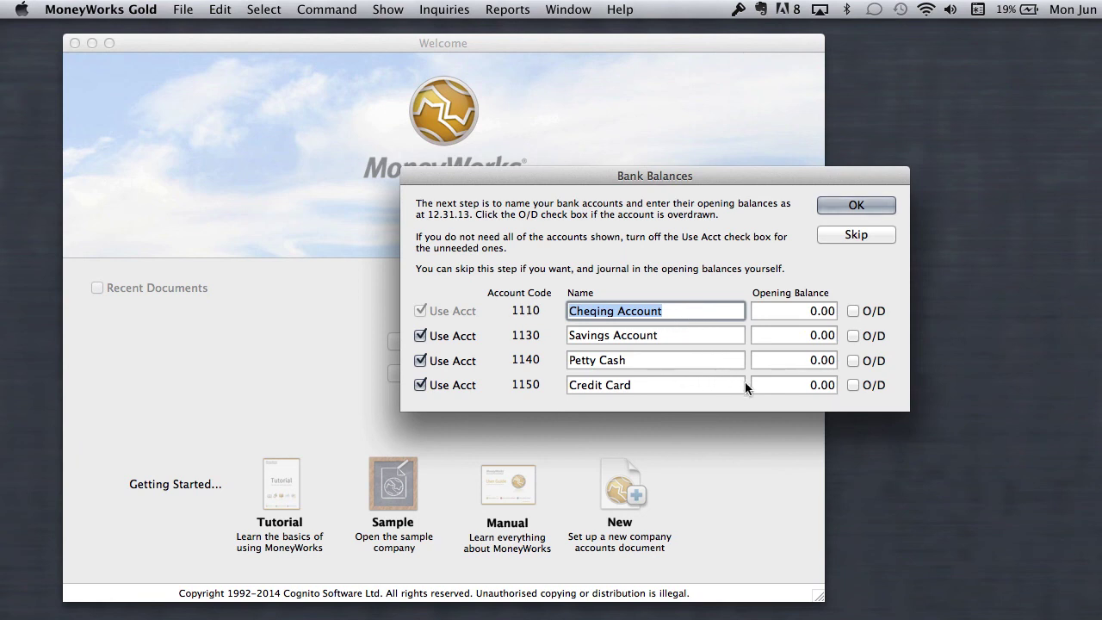
pyautogui.click(810, 310)
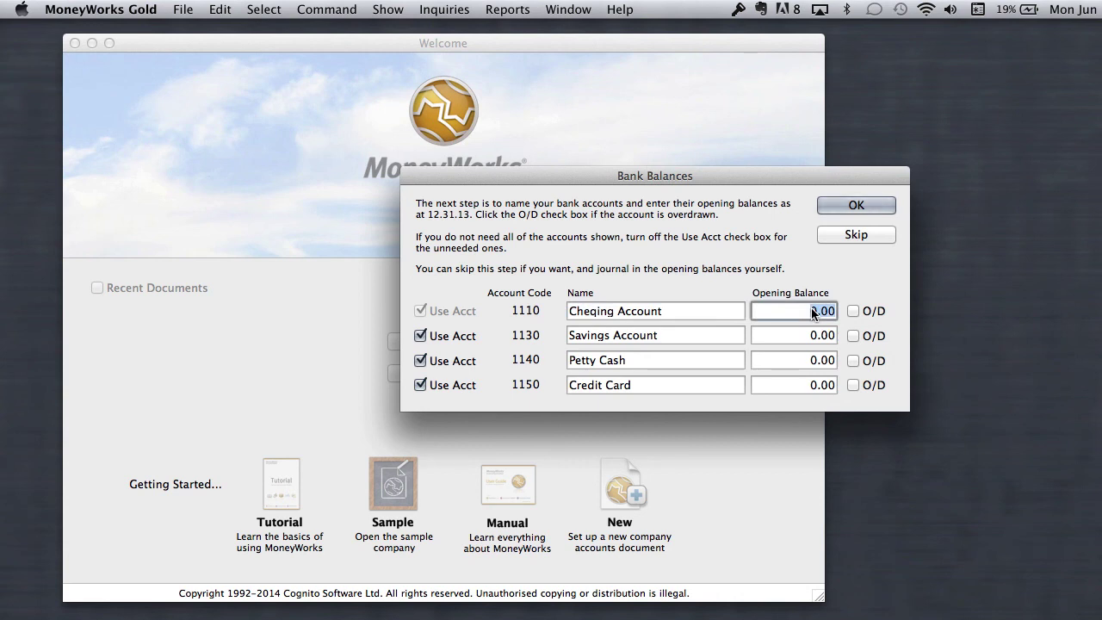
pyautogui.write('234')
pyautogui.press('Tab')
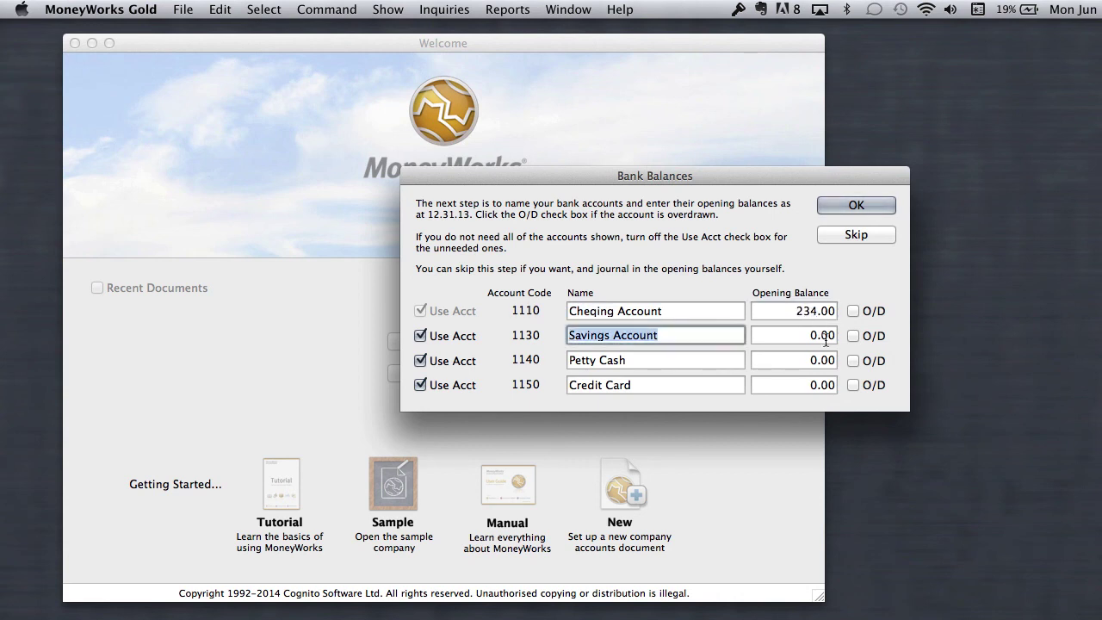
# - Rename the first bank account (1110) to Td
pyautogui.click(669, 312)
pyautogui.write('Td')
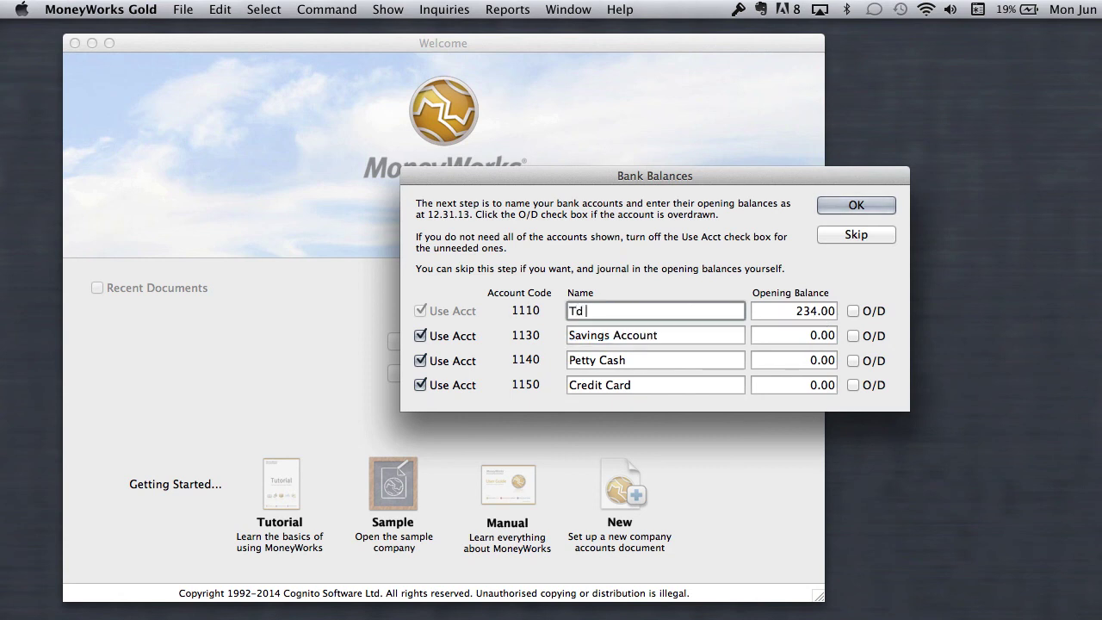
pyautogui.click(797, 309)
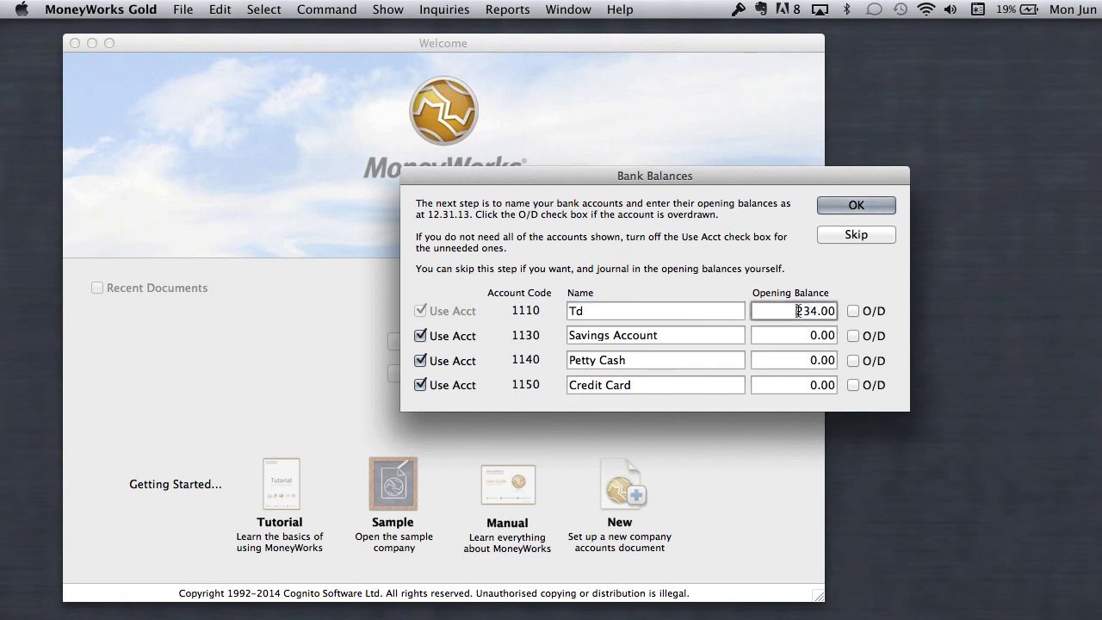
pyautogui.click(853, 310)
# - Skip the bank balances step and move and shrink The Loman Group window
pyautogui.click(852, 238)
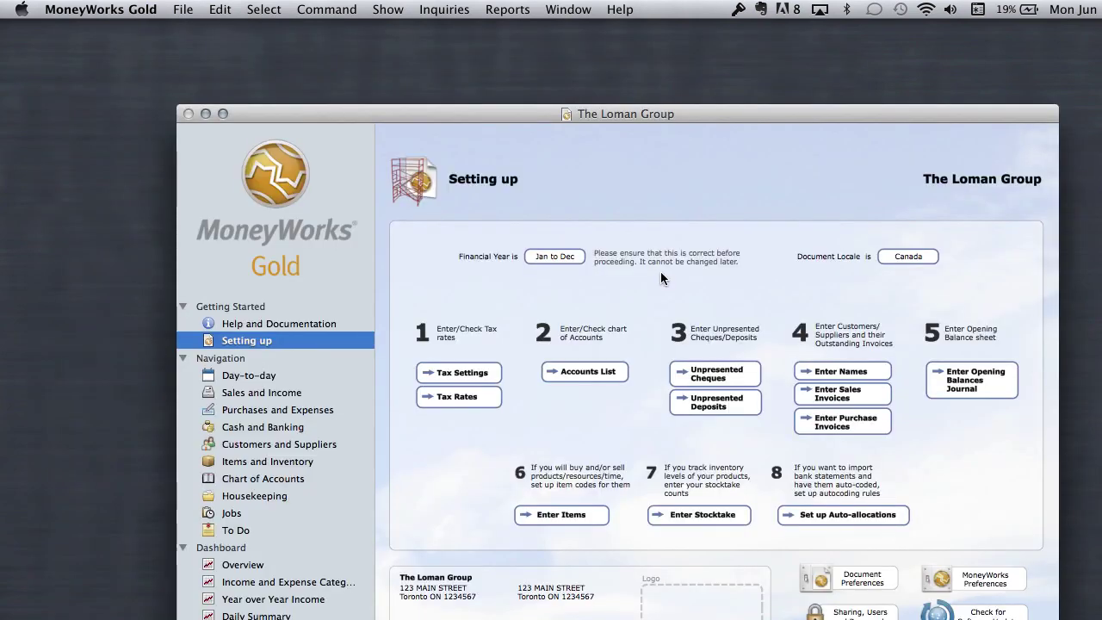
pyautogui.moveTo(597, 114); pyautogui.dragTo(503, 55)
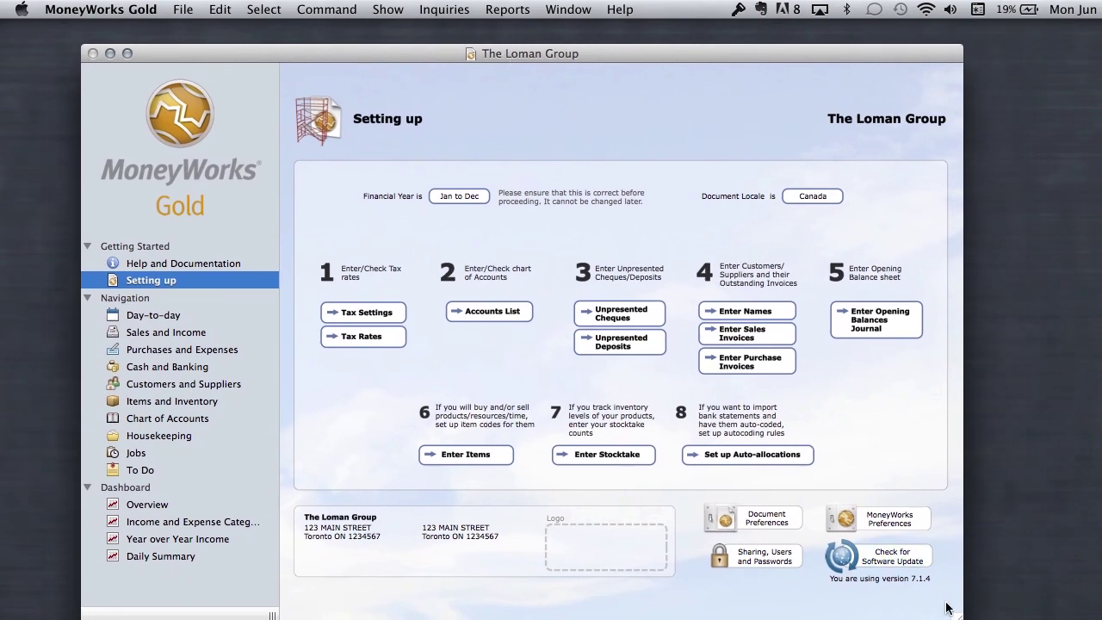
pyautogui.moveTo(956, 618); pyautogui.dragTo(896, 575)
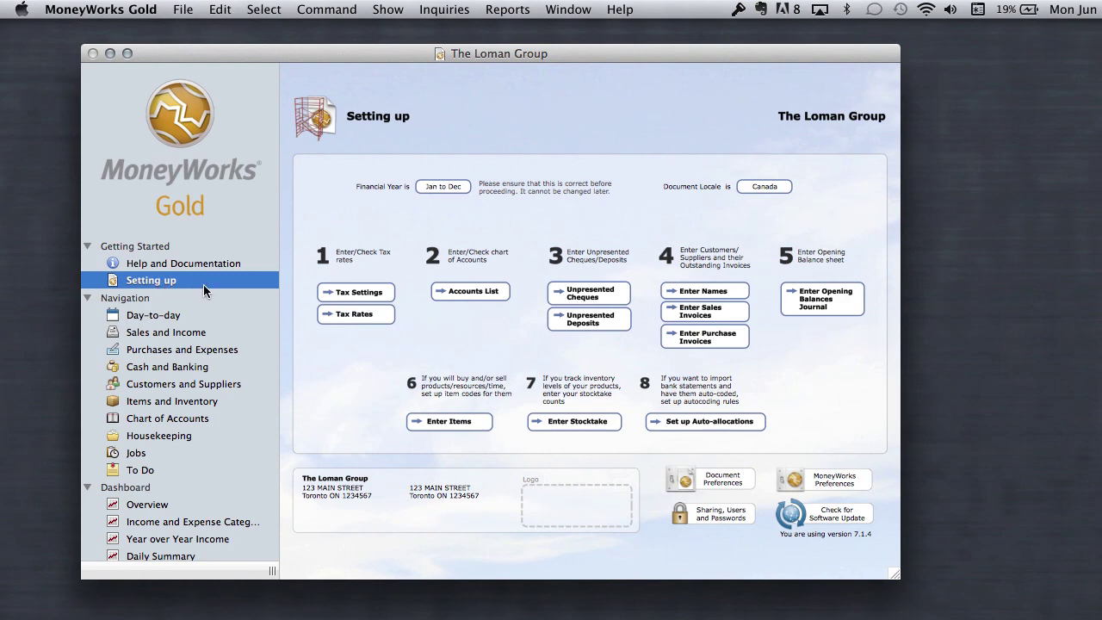
# - Confirm the Jan to Dec financial year period names
pyautogui.click(448, 191)
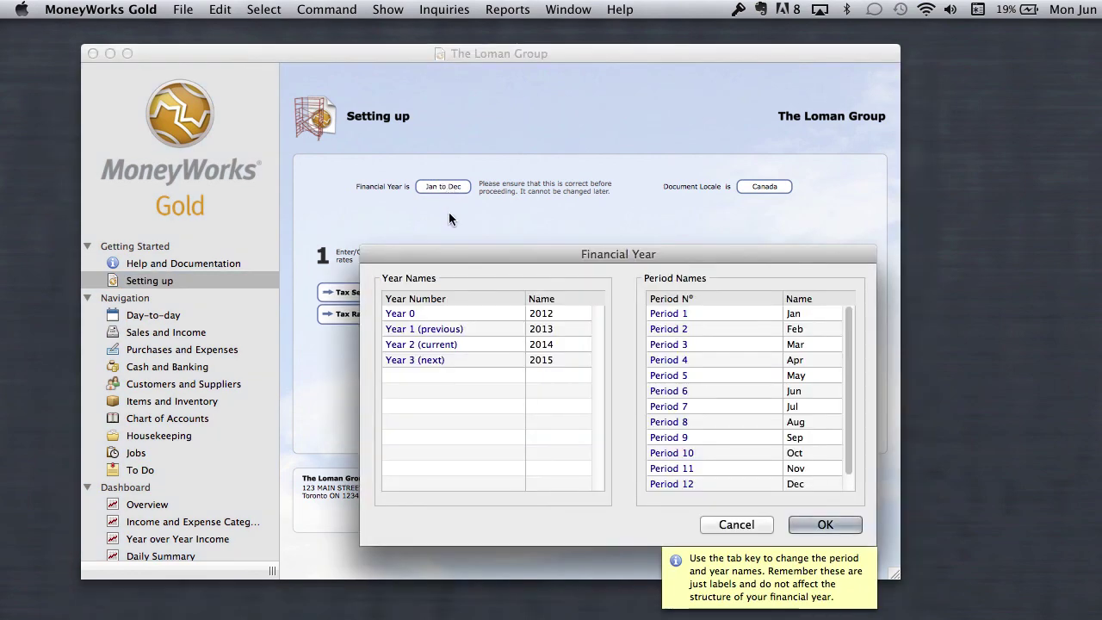
pyautogui.click(815, 526)
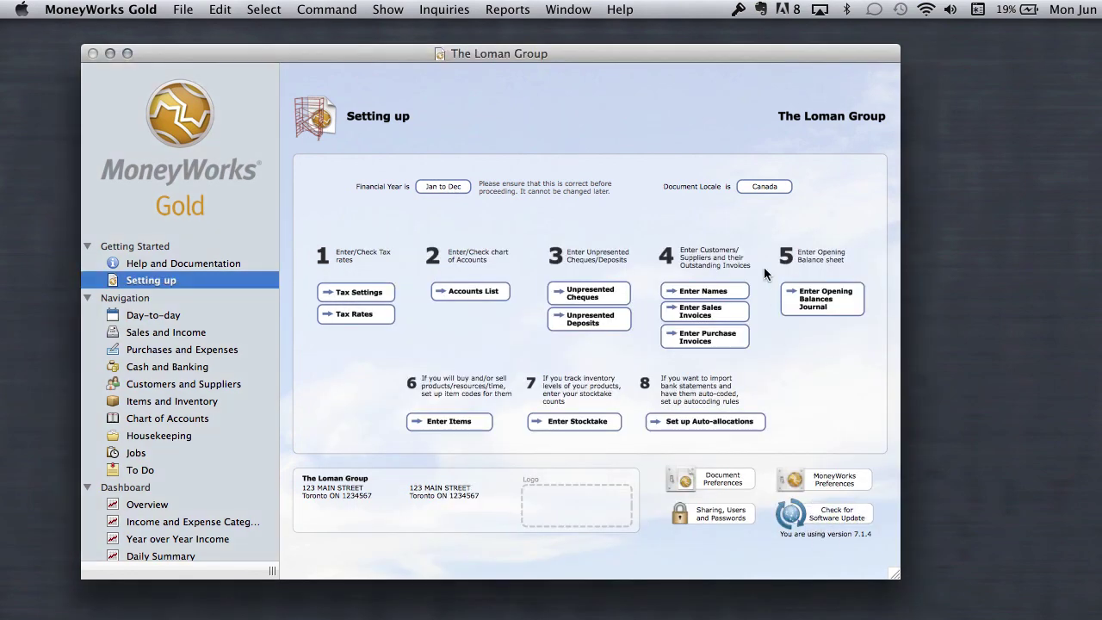
pyautogui.click(764, 188)
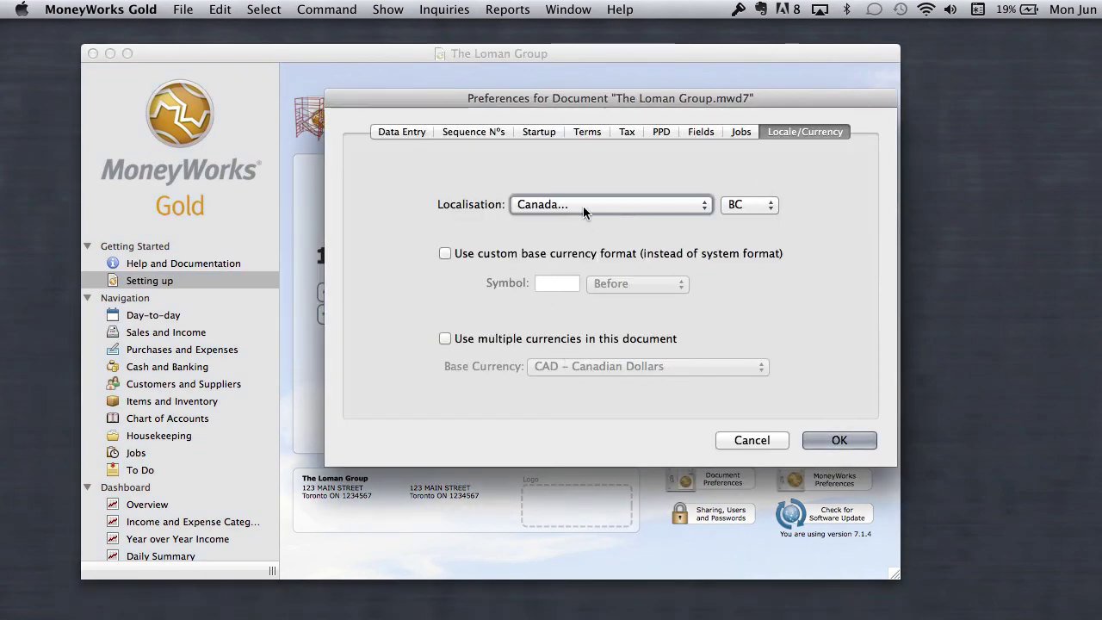
# - Change the province to QC and use a custom $ symbol placed after amounts
pyautogui.click(769, 199)
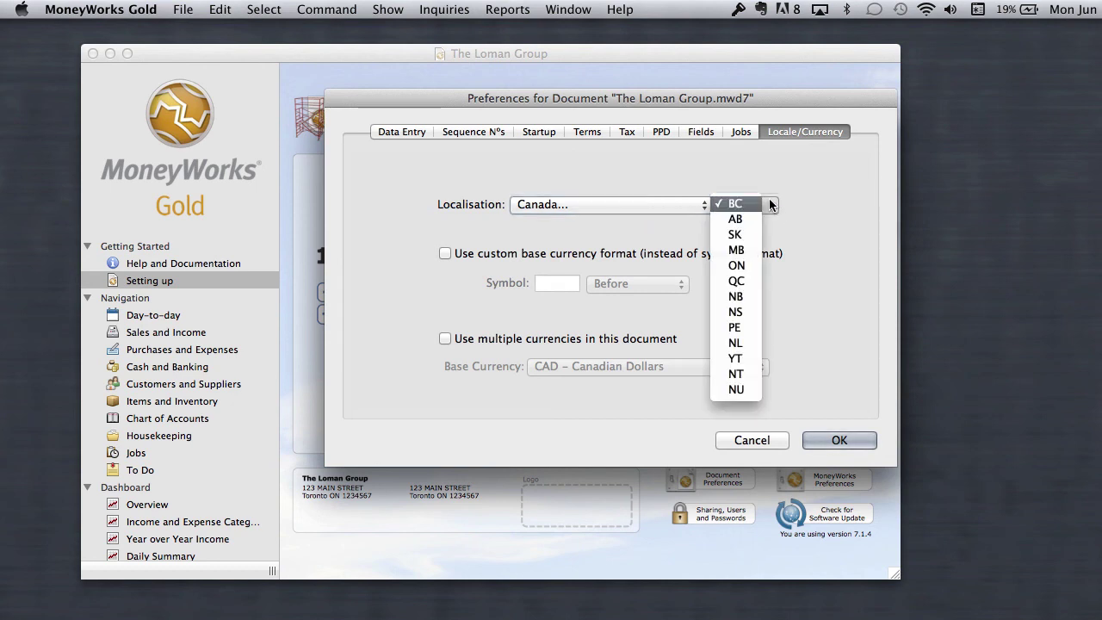
pyautogui.click(769, 202)
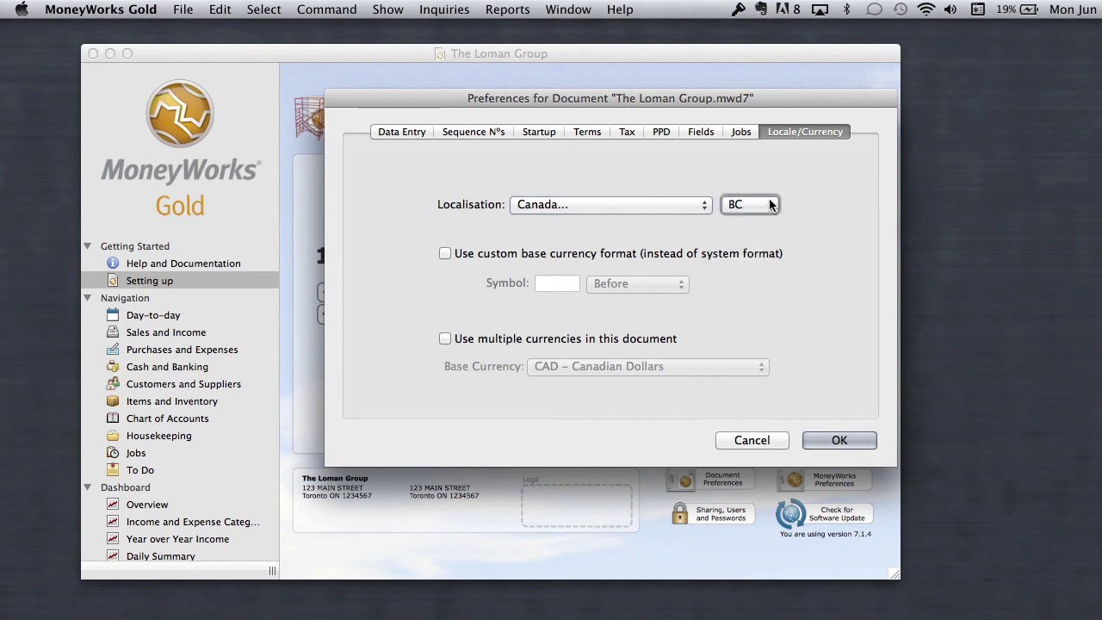
pyautogui.click(446, 254)
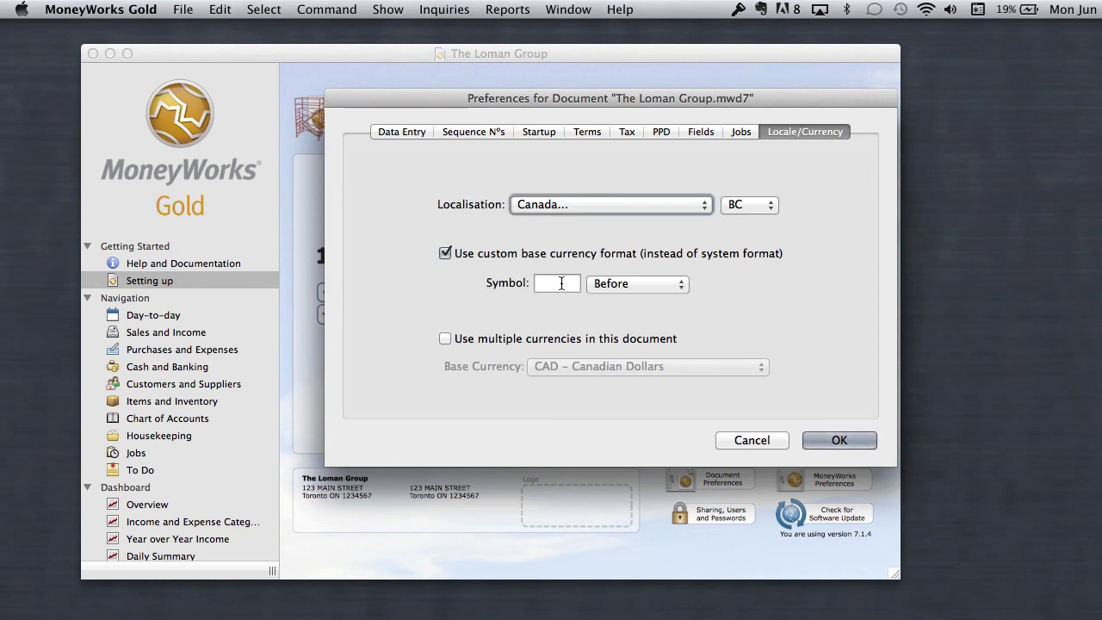
pyautogui.click(562, 283)
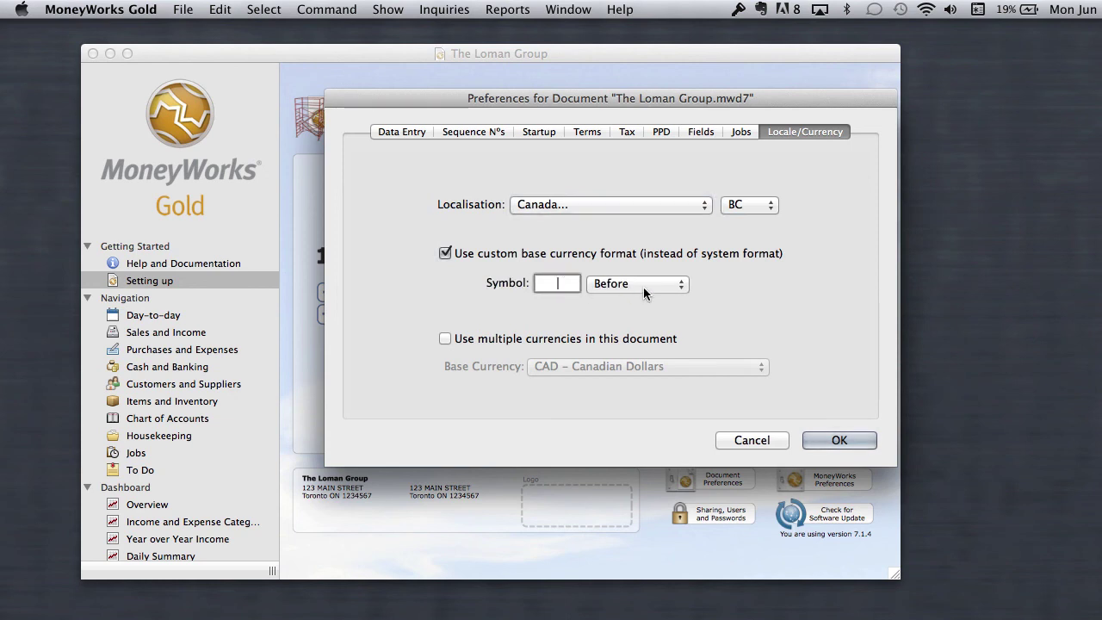
pyautogui.click(769, 205)
pyautogui.click(746, 284)
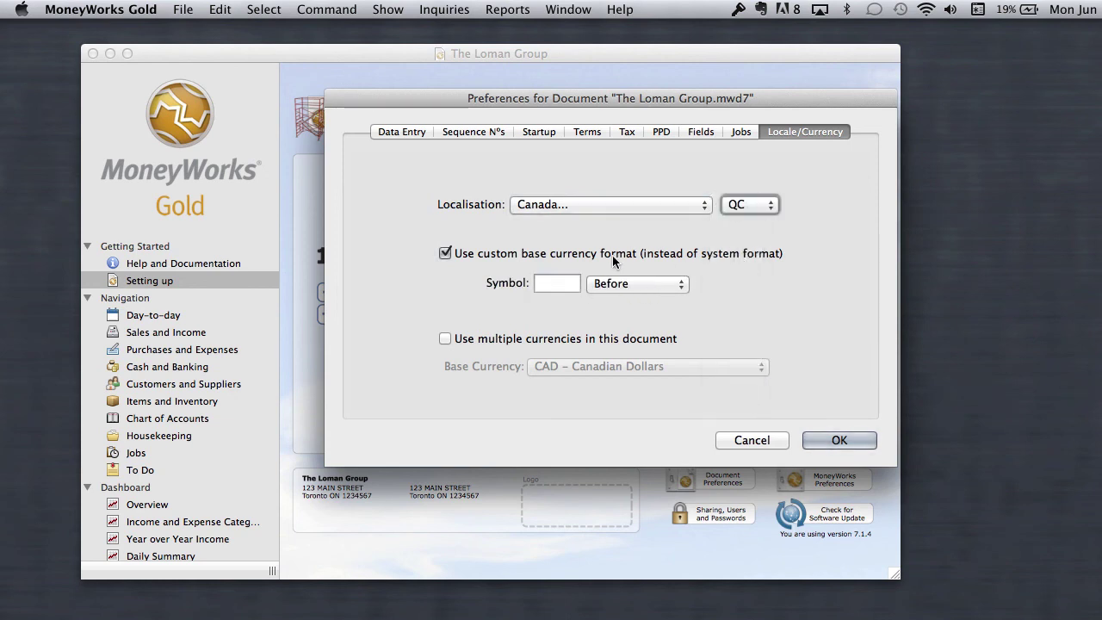
pyautogui.click(566, 285)
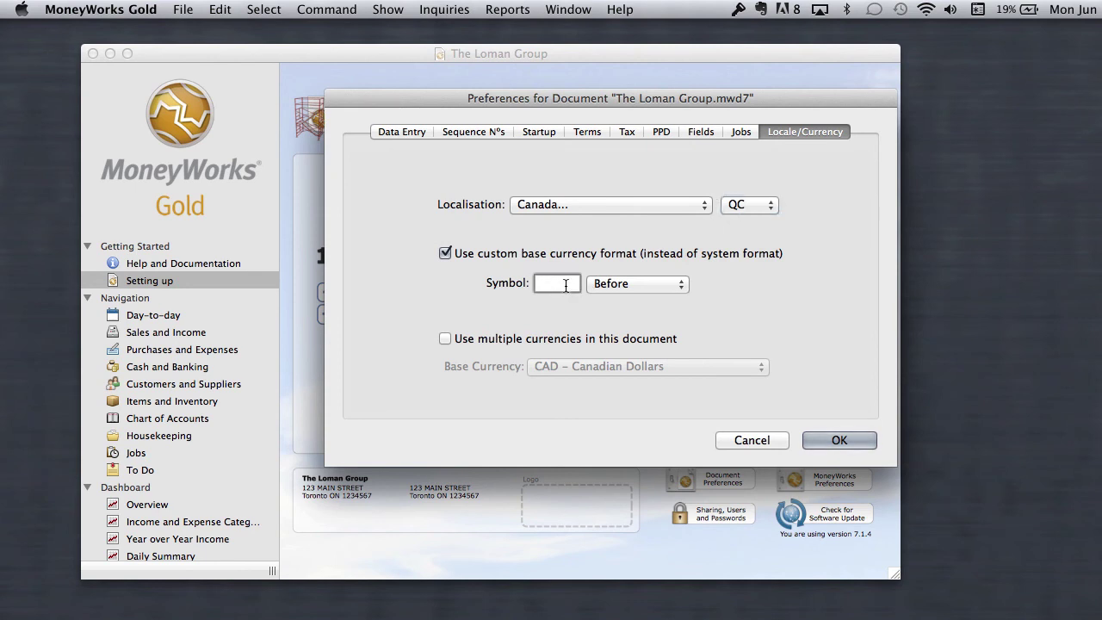
pyautogui.write('$')
pyautogui.click(687, 286)
pyautogui.click(658, 300)
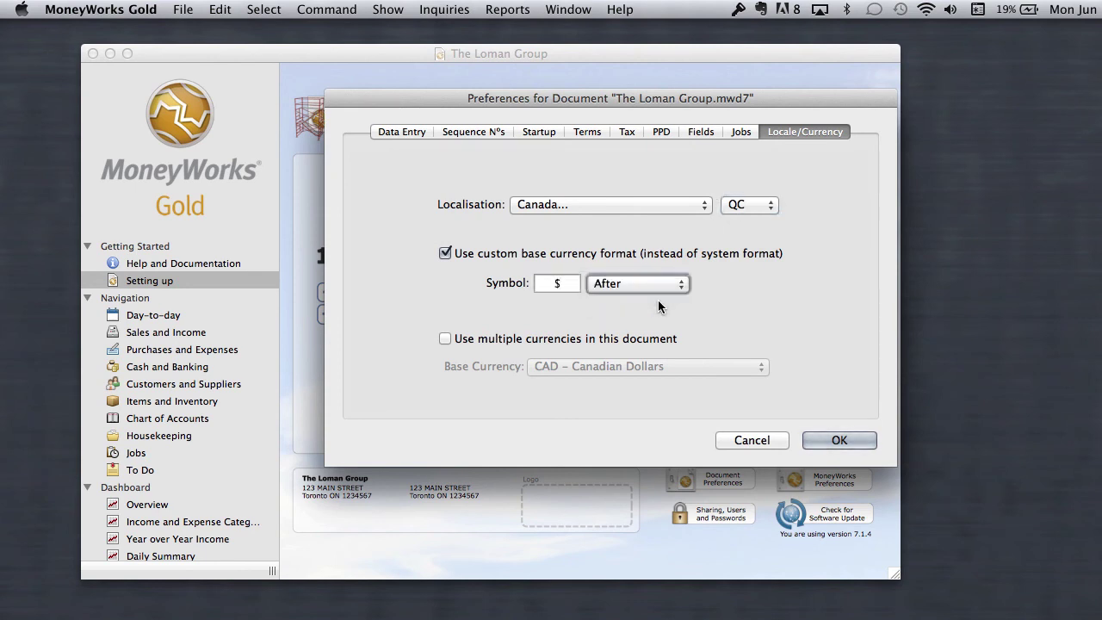
# - Enable multiple currencies with BDT as base currency, save, and switch to Finder
pyautogui.click(474, 342)
pyautogui.click(761, 365)
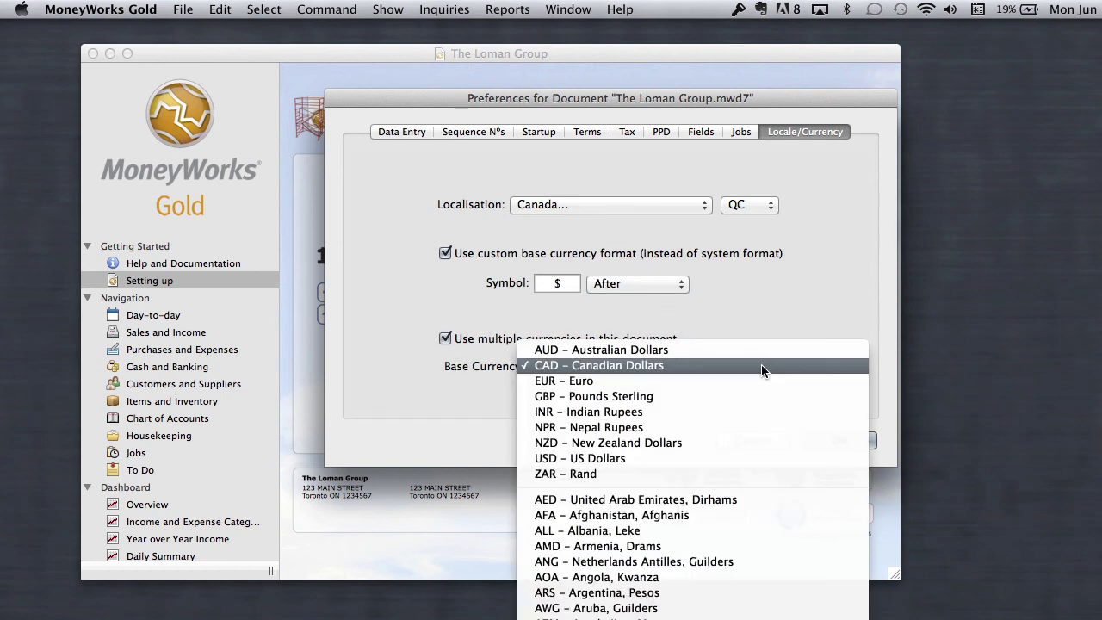
pyautogui.scroll(-6, 603, 607)
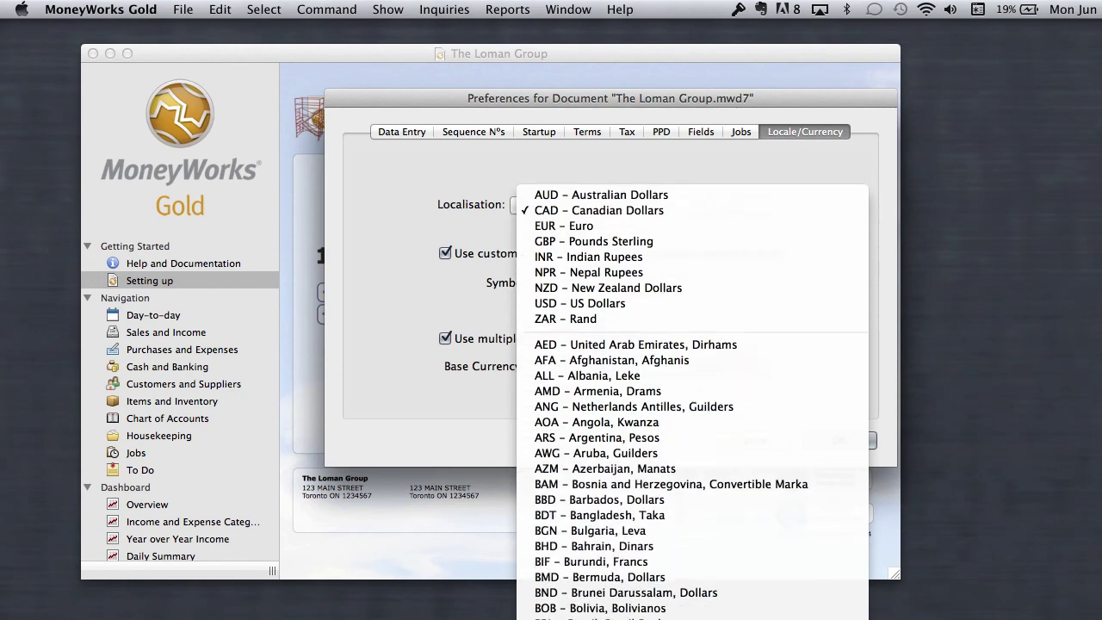
pyautogui.scroll(-5, 672, 559)
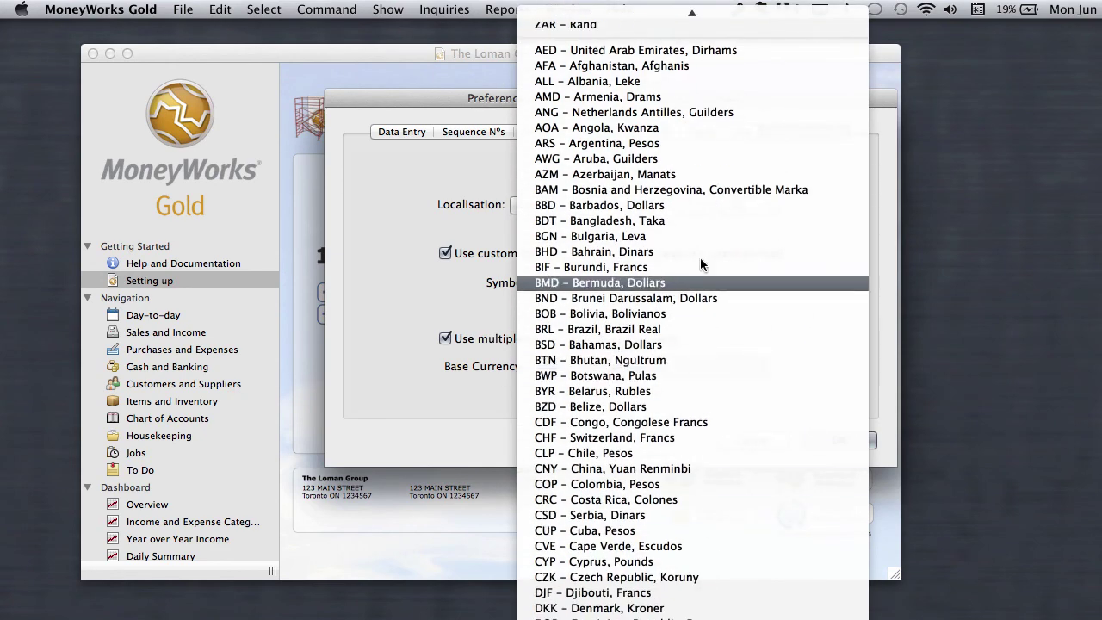
pyautogui.click(620, 222)
pyautogui.click(844, 439)
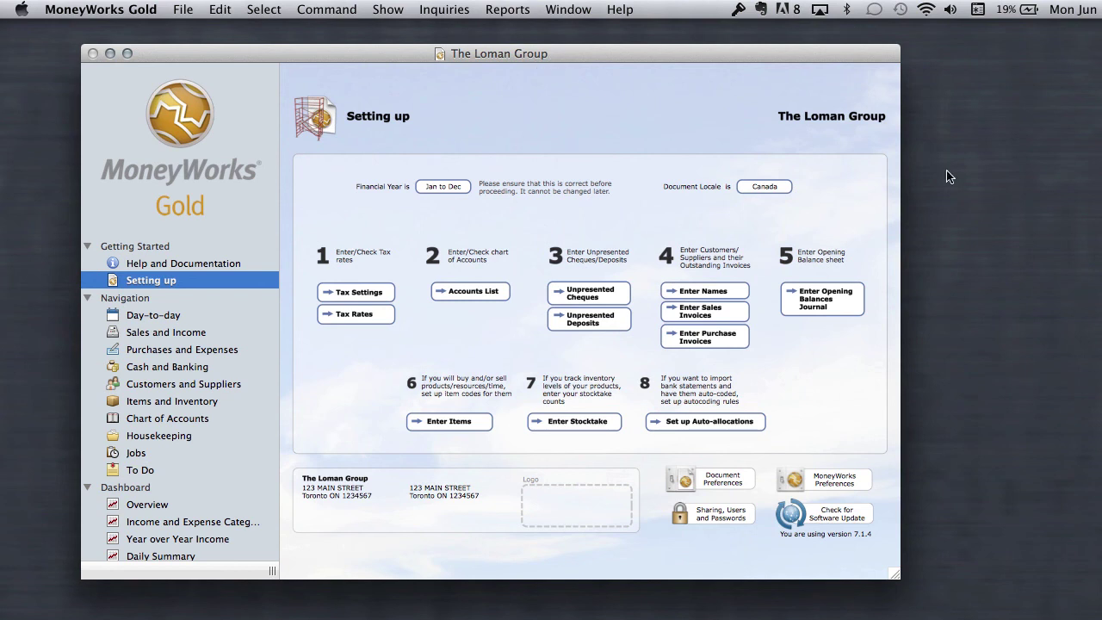
pyautogui.press('super+Tab')
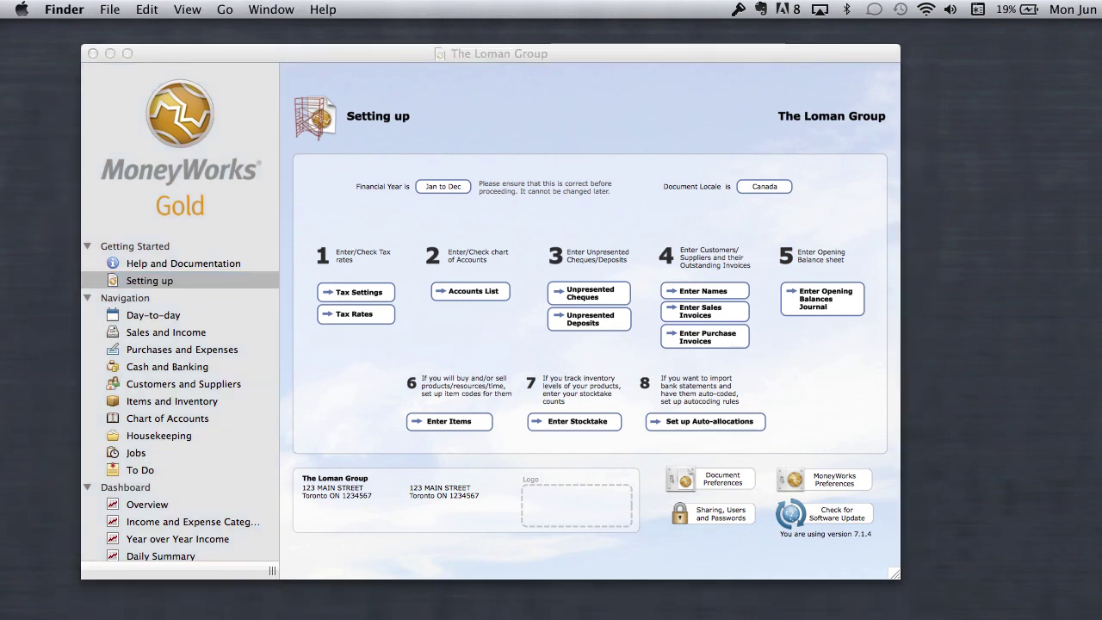